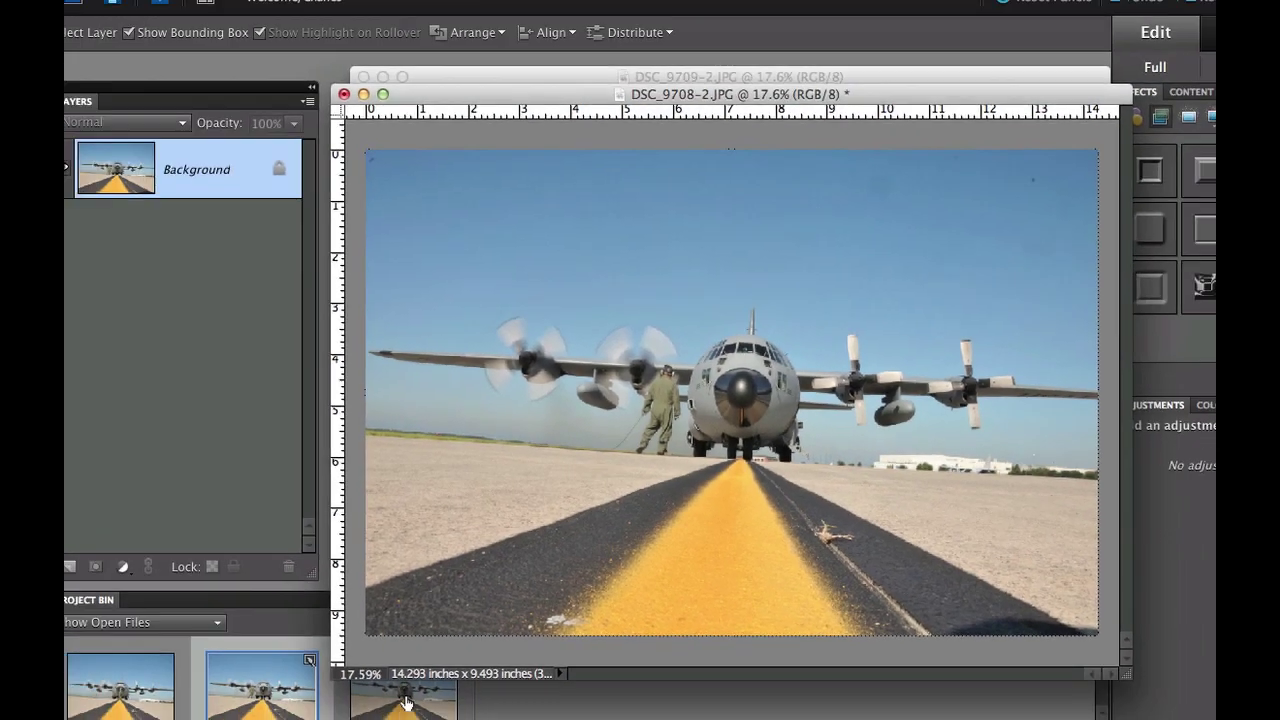
Step: Bring the Untitled-2 merge result to the front and close it without saving
{"action": "left_click", "coordinate": [452, 683]}
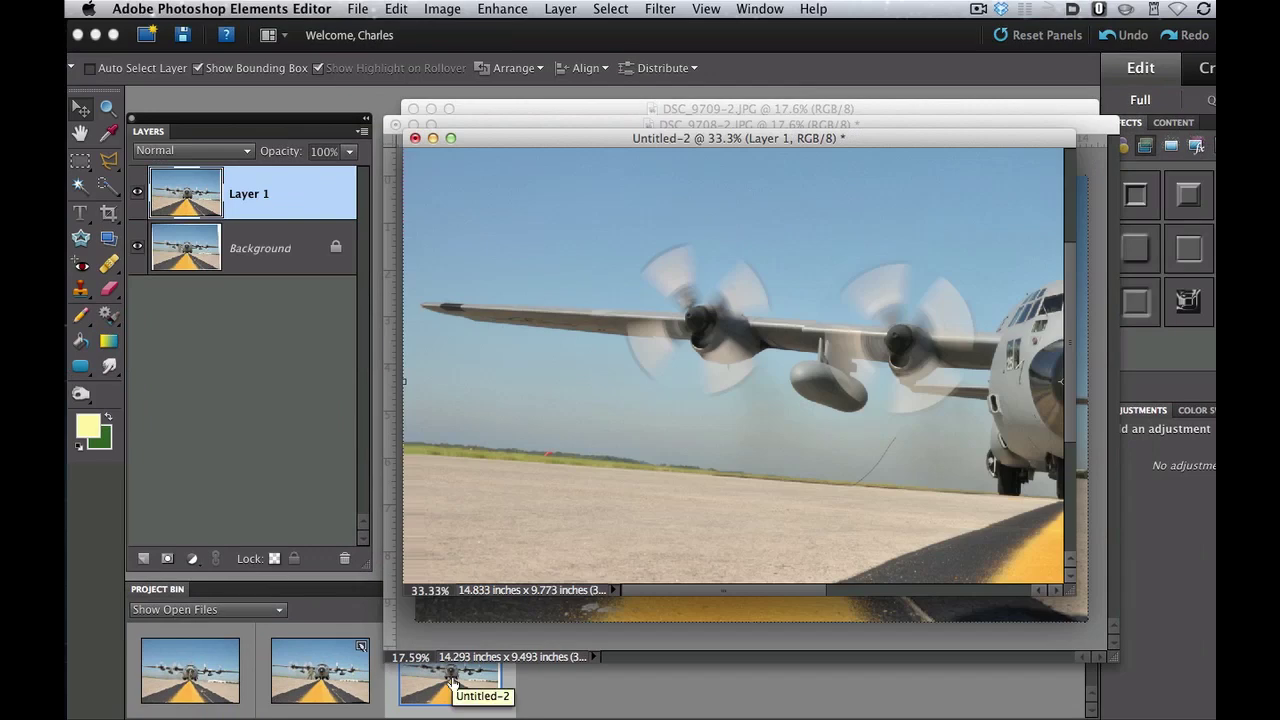
{"action": "key", "text": "super+0"}
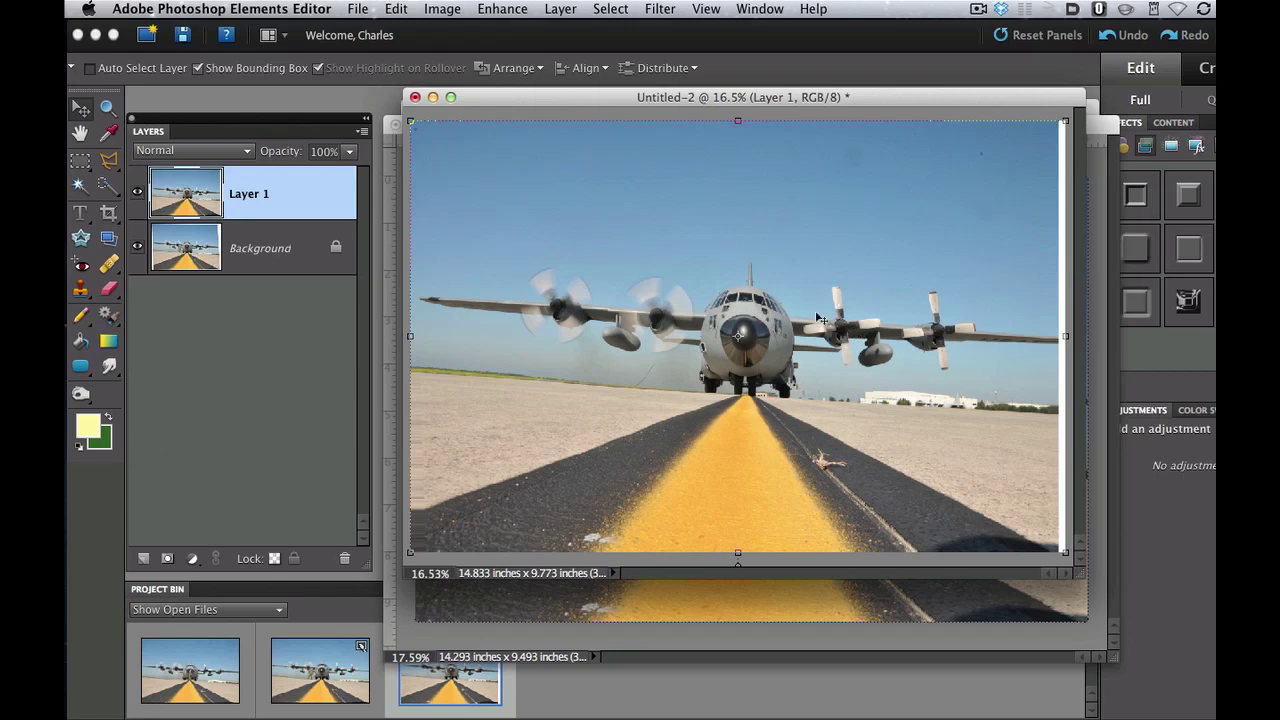
{"action": "left_click", "coordinate": [415, 97]}
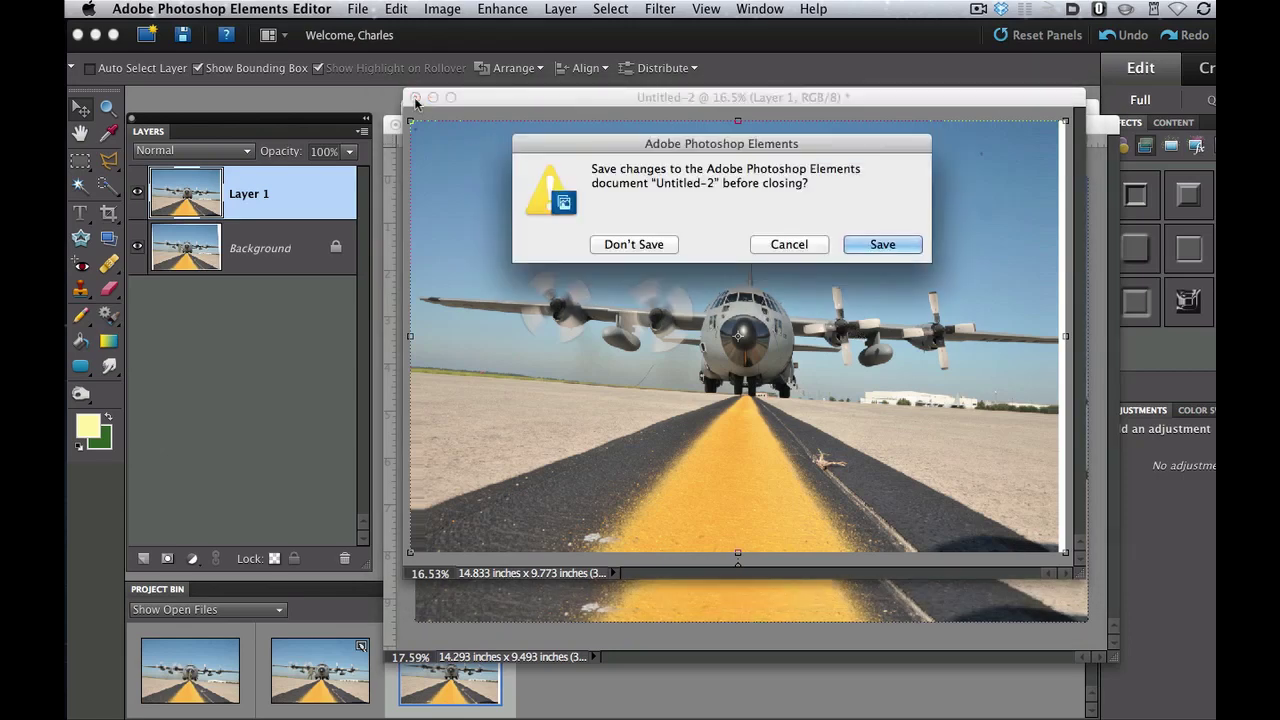
{"action": "left_click", "coordinate": [644, 247]}
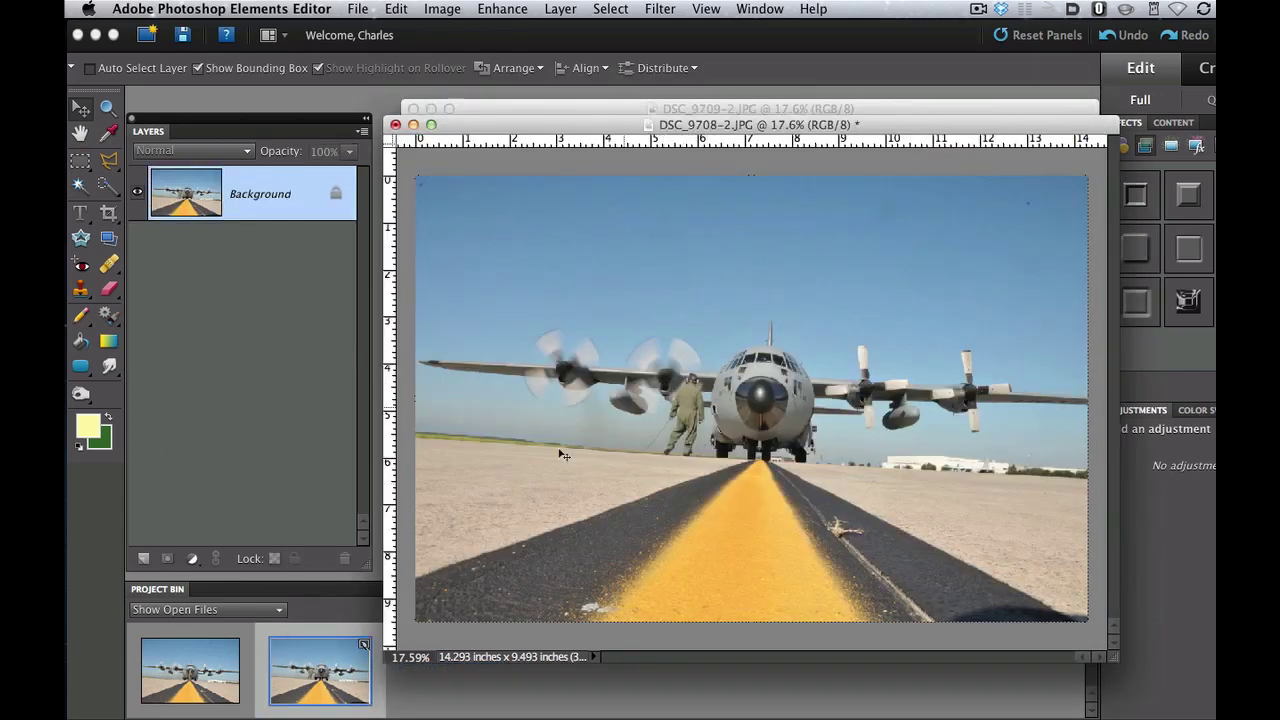
Step: Start Photomerge Scene Cleaner from the guided edit view, using all the open aircraft photos
{"action": "left_click", "coordinate": [175, 676]}
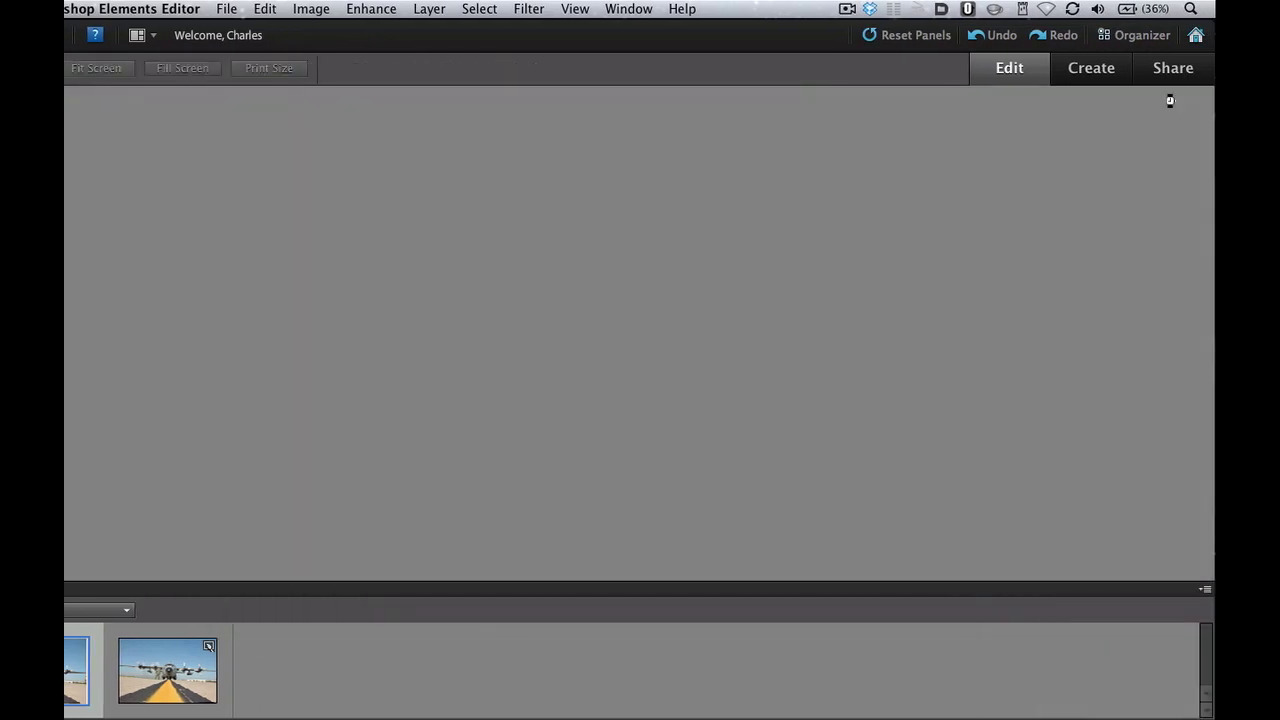
{"action": "left_click", "coordinate": [1174, 100]}
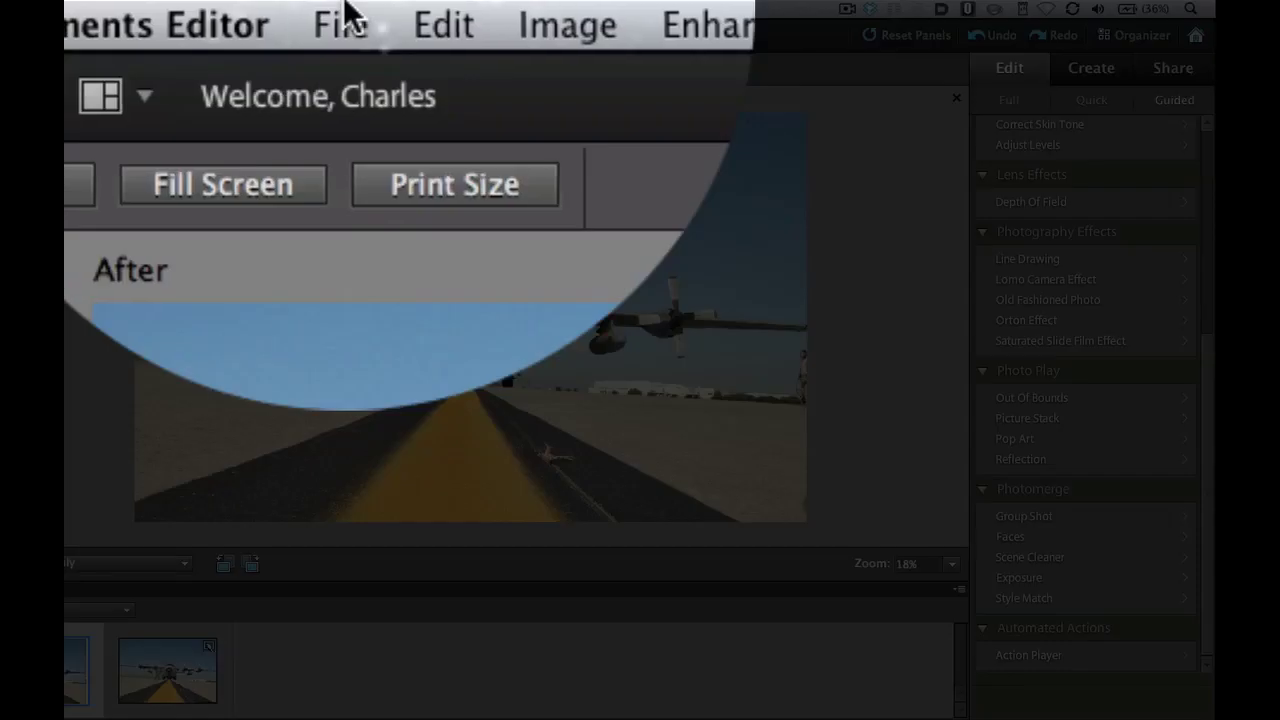
{"action": "left_click", "coordinate": [238, 8]}
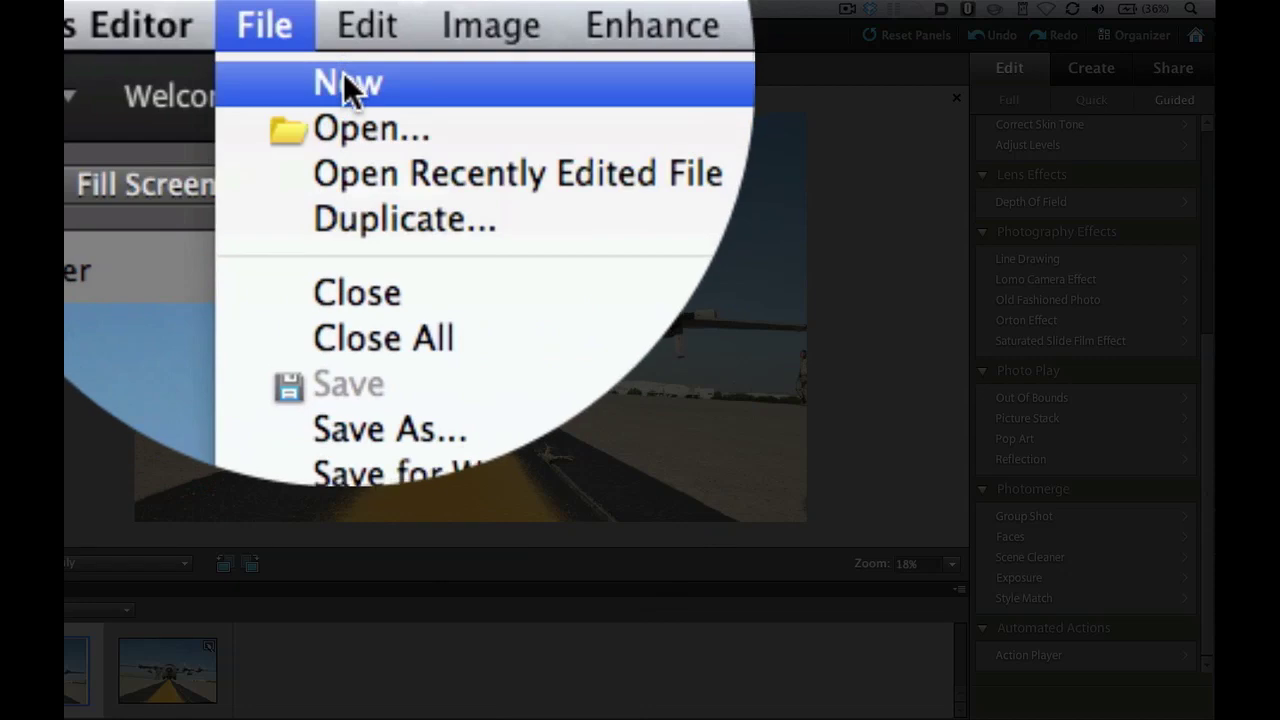
{"action": "mouse_move", "coordinate": [346, 80]}
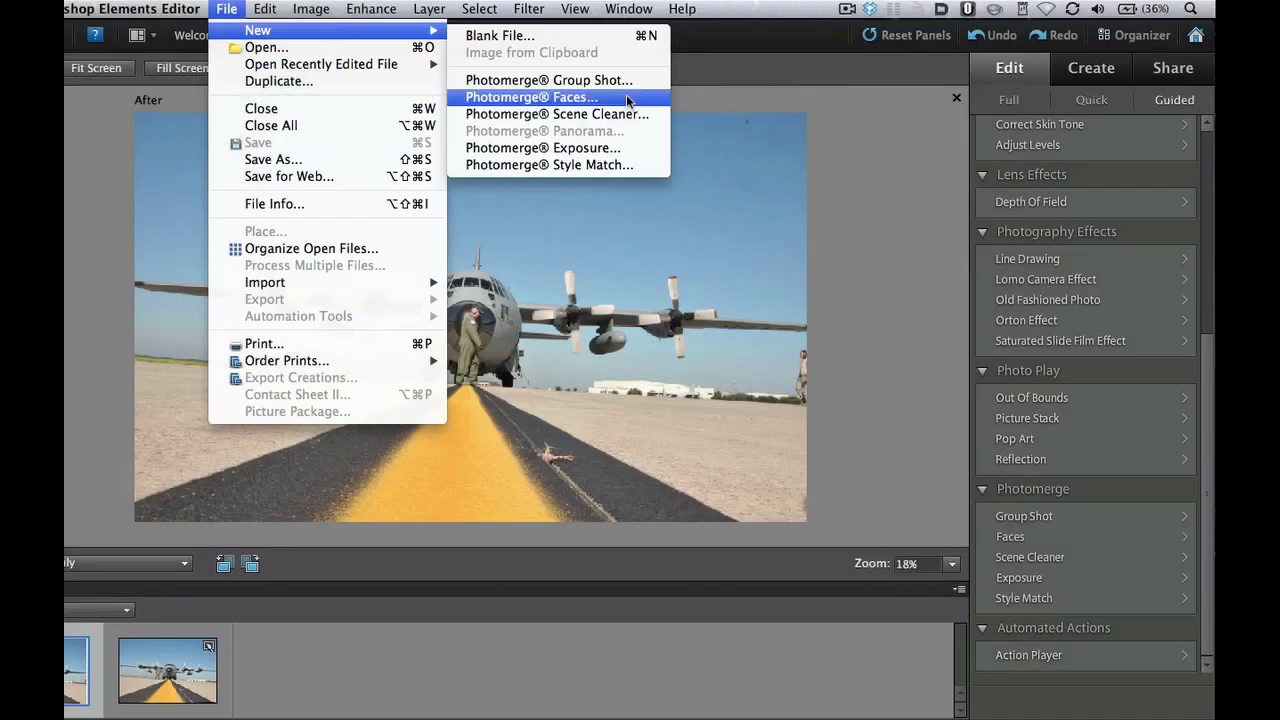
{"action": "left_click", "coordinate": [628, 114]}
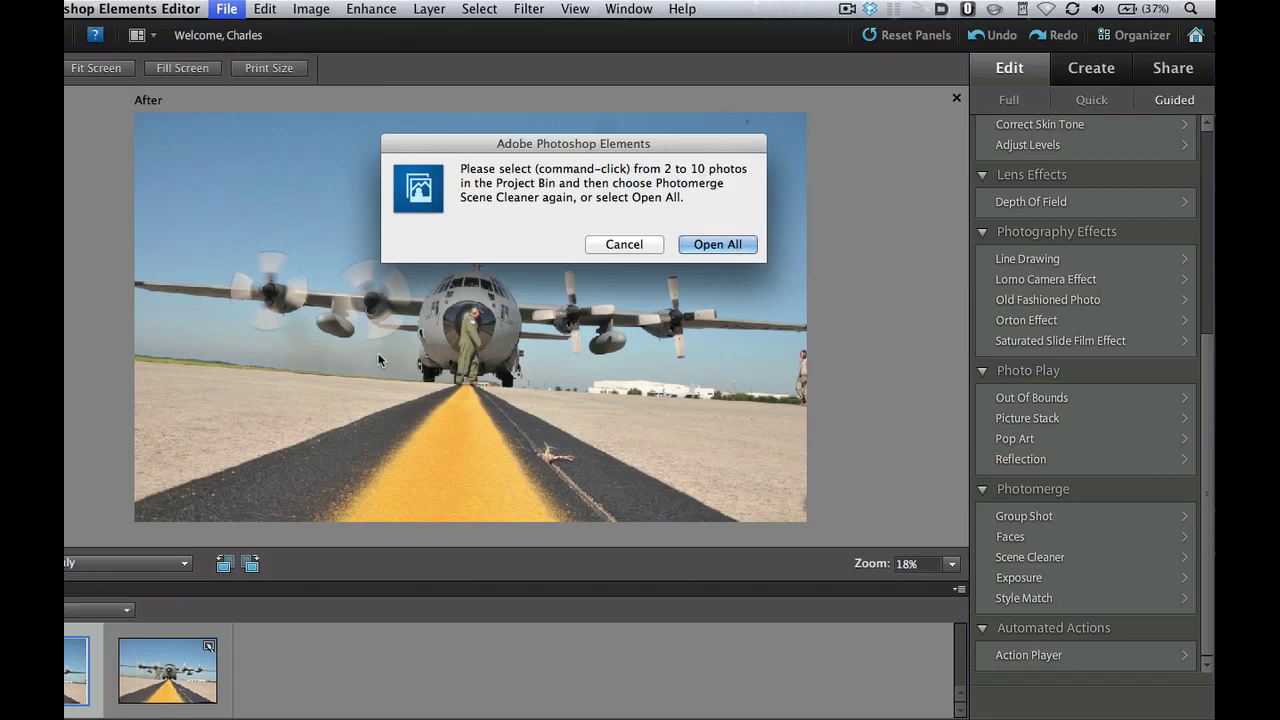
{"action": "left_click", "coordinate": [718, 244]}
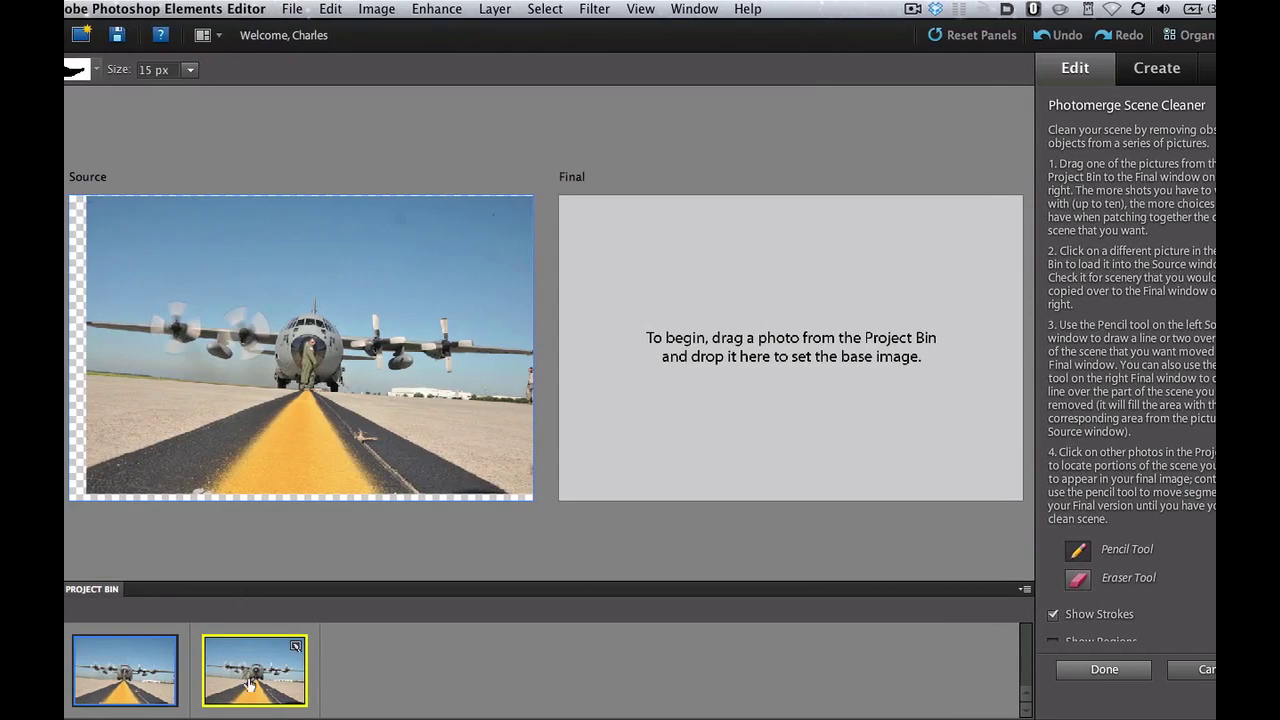
Step: Try Scene Cleaner with DSC_9708-2 as the base, painting over the source area beside the nose to remove the crewman
{"action": "left_click_drag", "start_coordinate": [250, 684], "coordinate": [762, 354]}
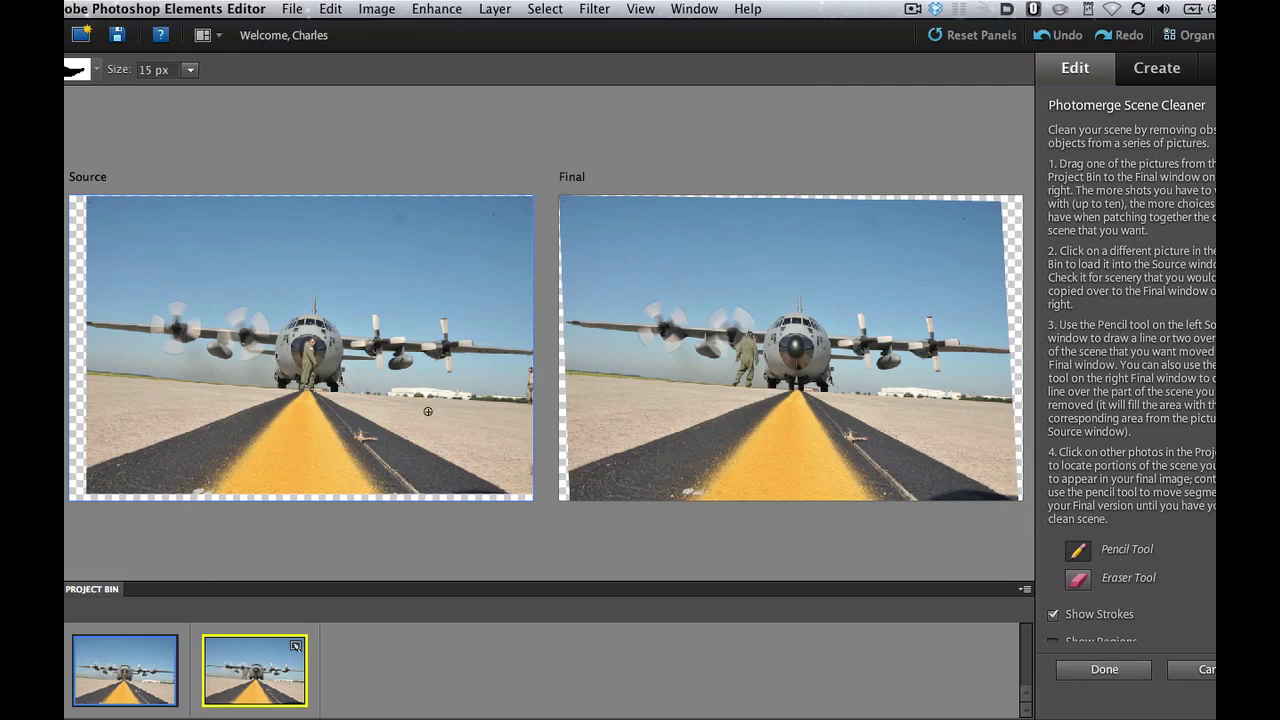
{"action": "mouse_move", "coordinate": [248, 335]}
{"action": "left_mouse_down"}
{"action": "mouse_move", "coordinate": [258, 350]}
{"action": "mouse_move", "coordinate": [233, 343]}
{"action": "mouse_move", "coordinate": [252, 355]}
{"action": "left_mouse_up"}
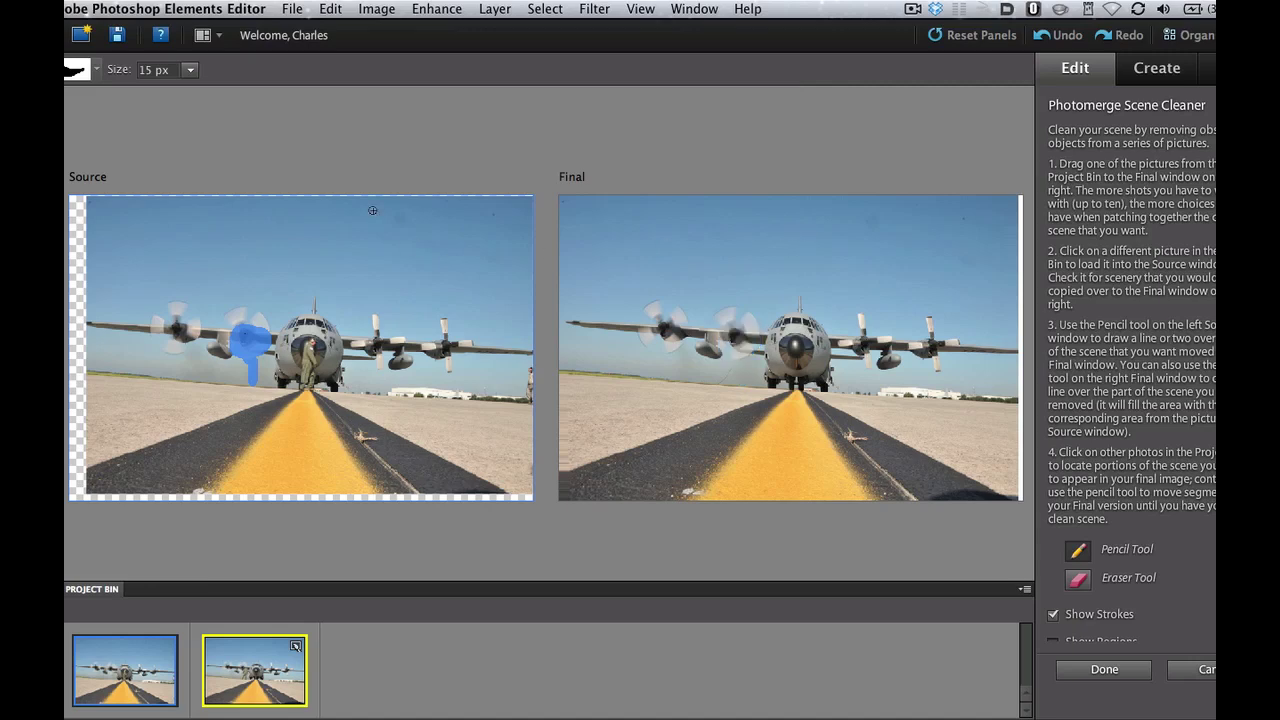
{"action": "left_click", "coordinate": [1112, 670]}
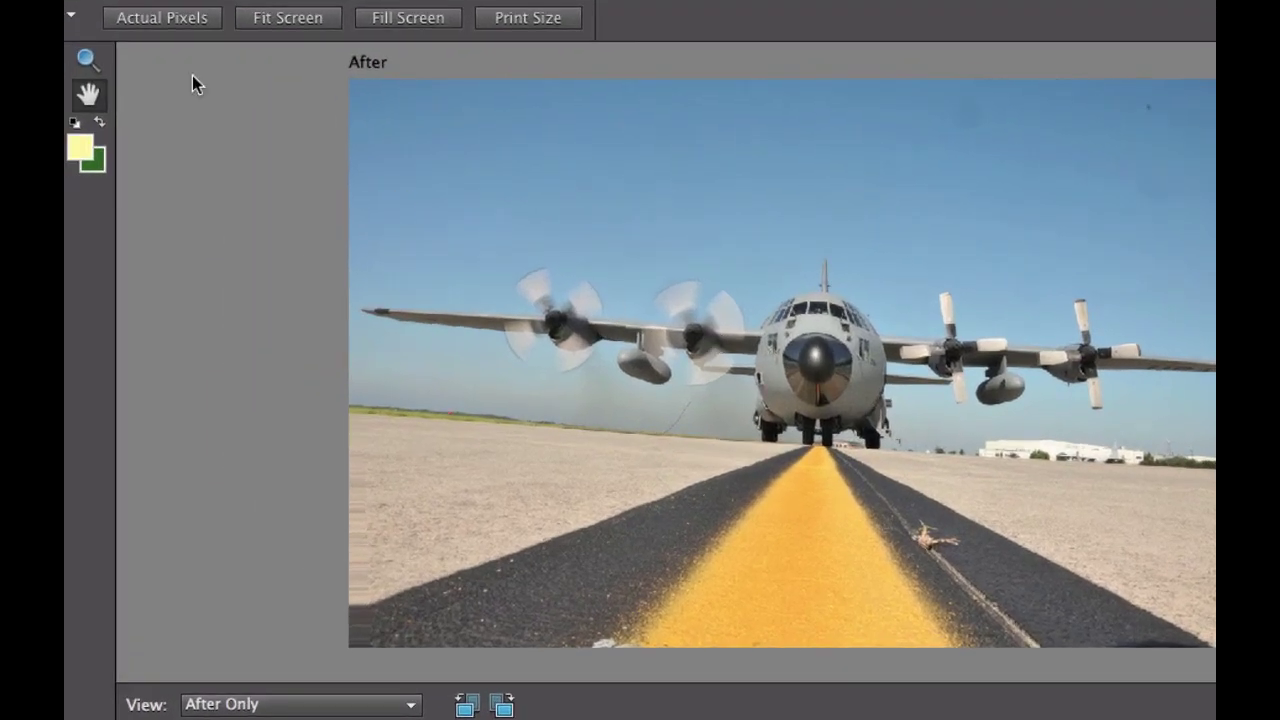
Step: Inspect the merged wing between the spinning propellers up close and discard the merged image in full edit mode
{"action": "left_click", "coordinate": [85, 62]}
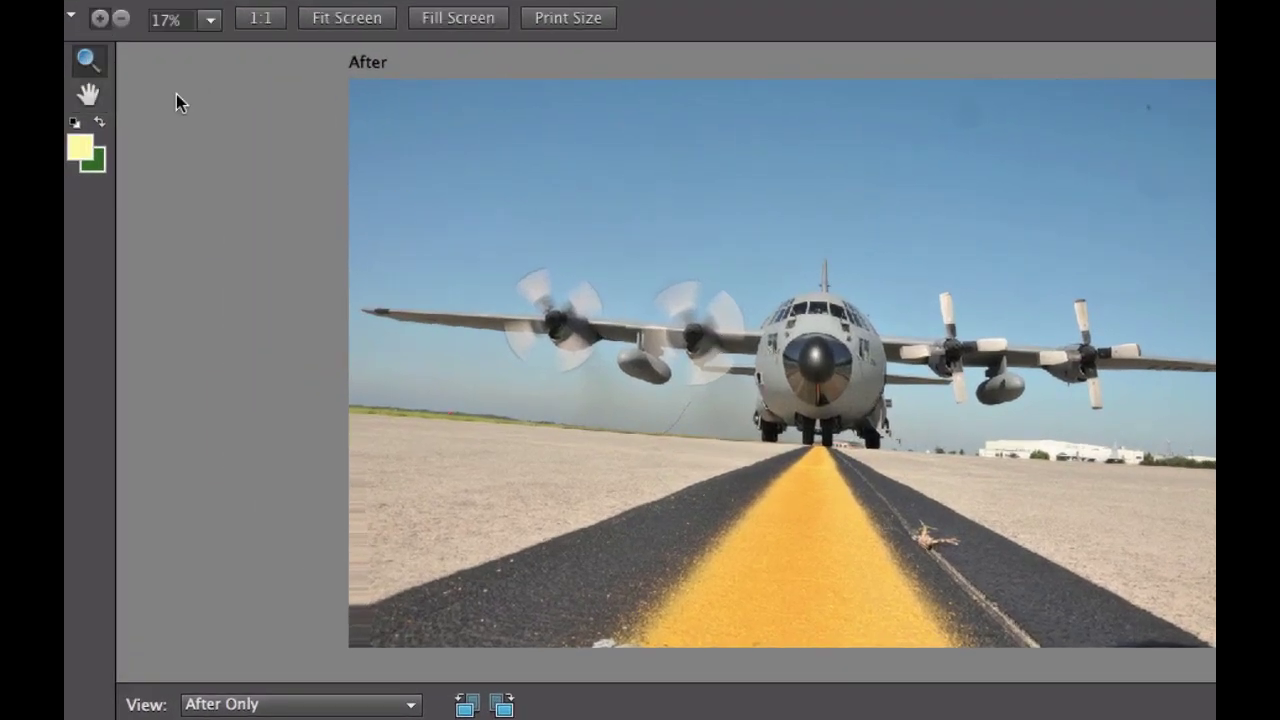
{"action": "left_click_drag", "start_coordinate": [560, 276], "coordinate": [724, 389]}
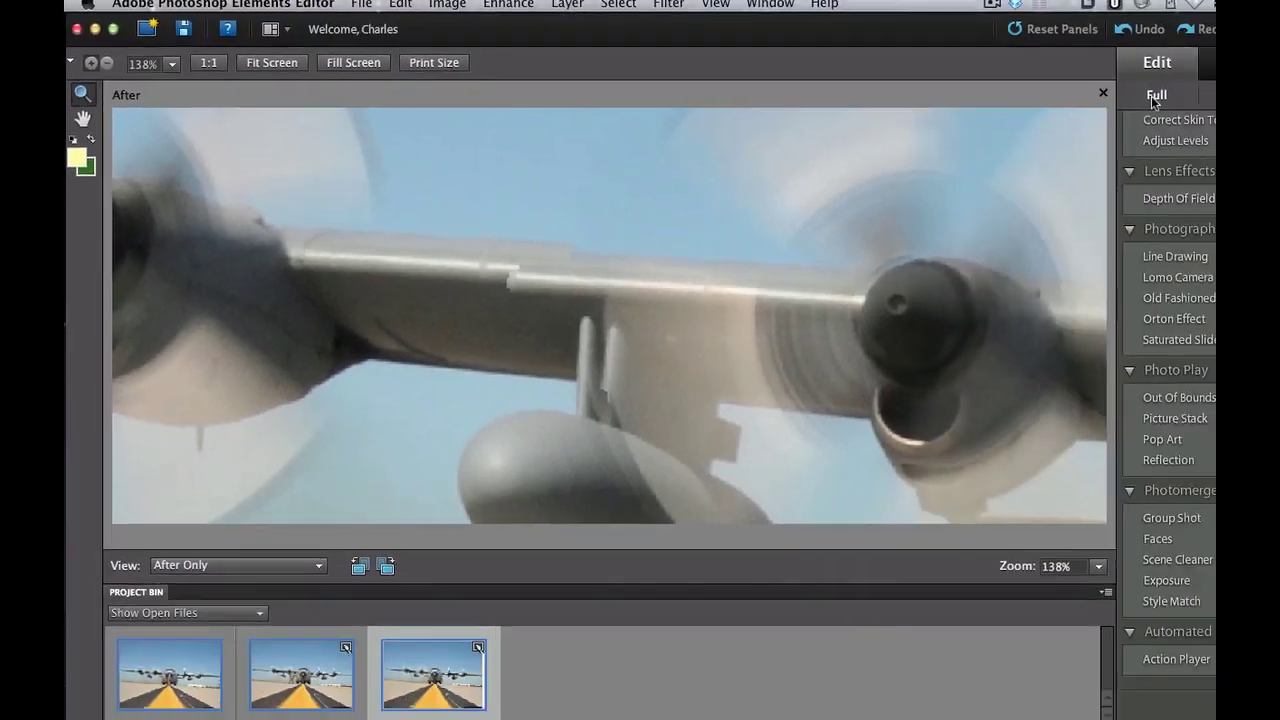
{"action": "left_click", "coordinate": [1116, 97]}
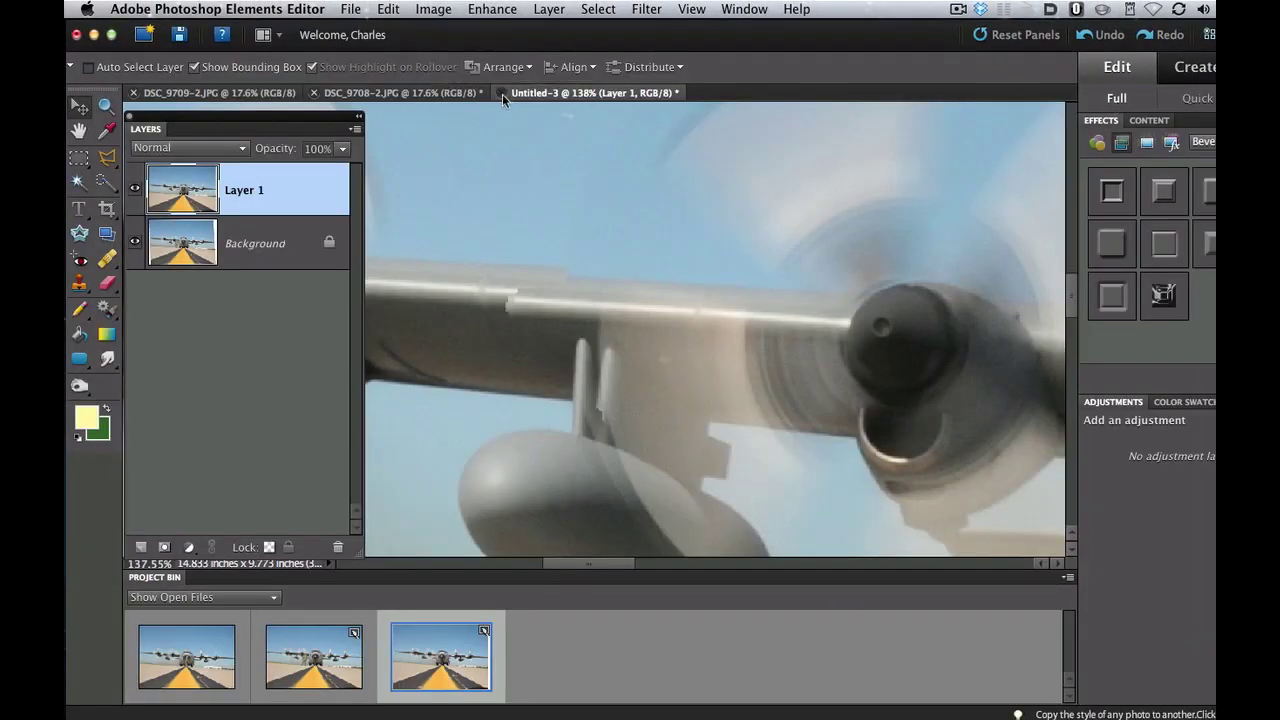
{"action": "left_click", "coordinate": [502, 94]}
{"action": "left_click", "coordinate": [613, 240]}
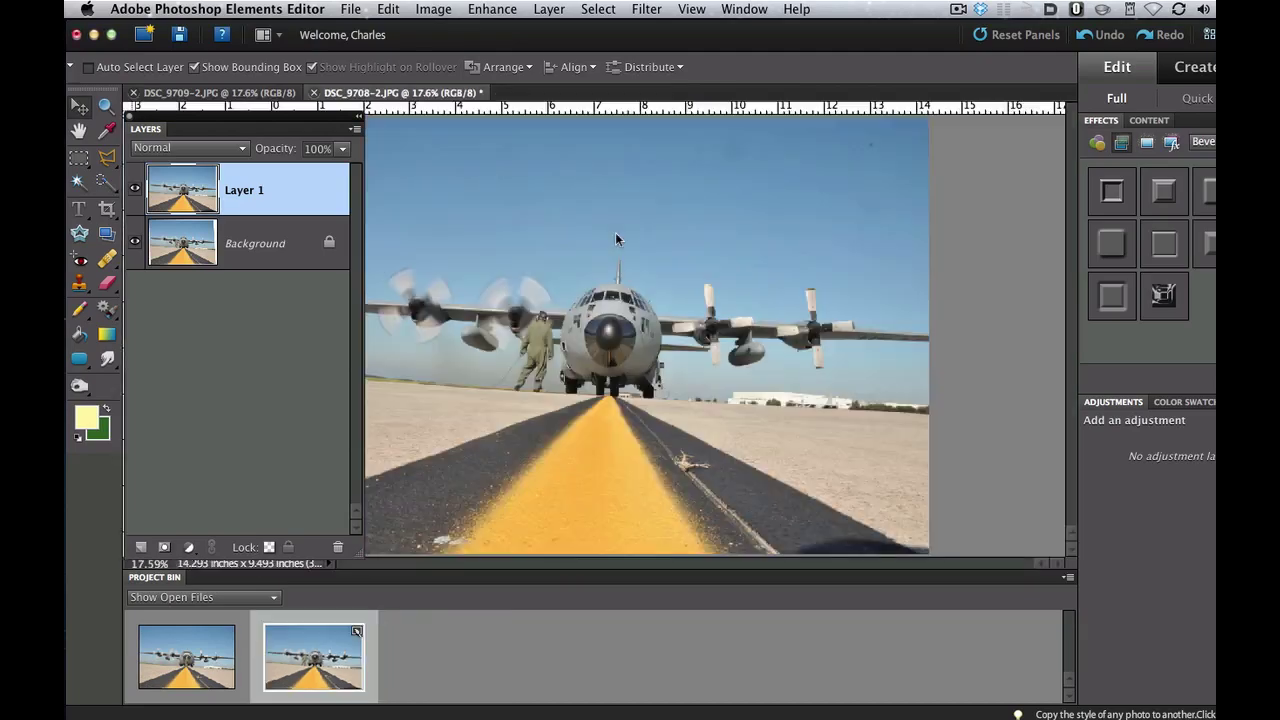
Step: Float the DSC_9708-2 and DSC_9709-2 photos in separate windows, with DSC_9708-2 in front
{"action": "left_click_drag", "start_coordinate": [413, 94], "coordinate": [560, 118]}
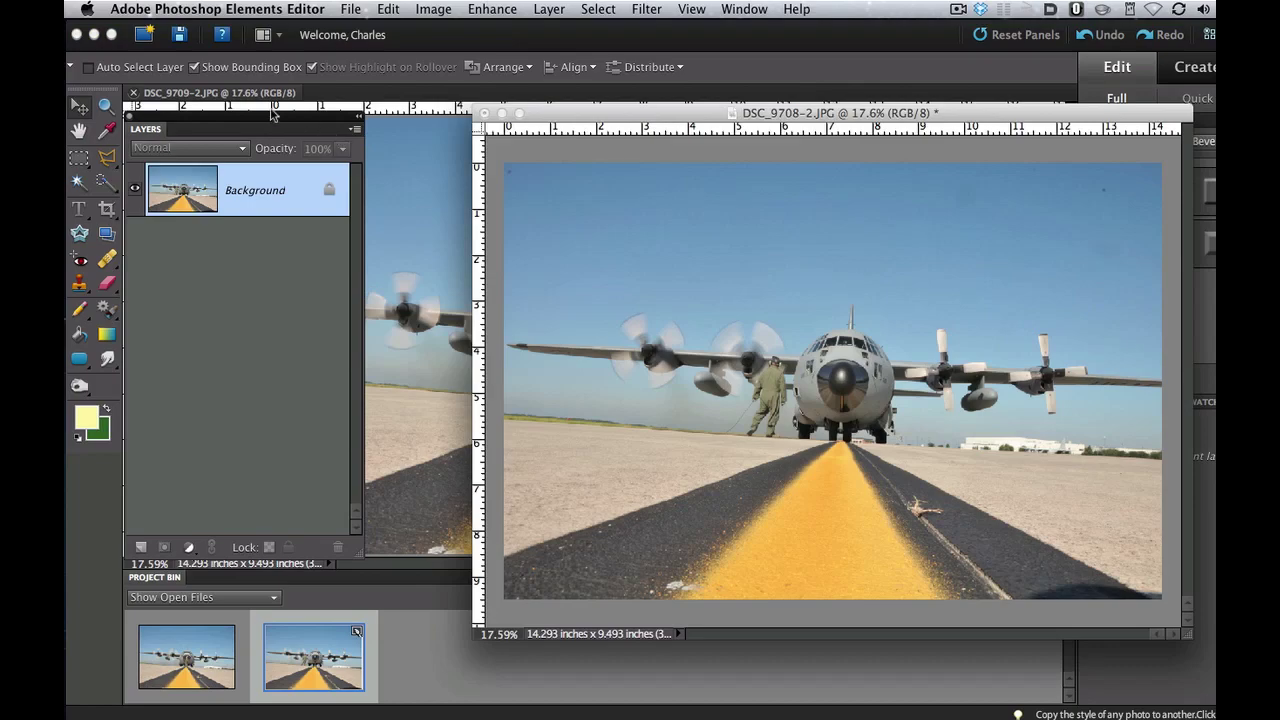
{"action": "left_click_drag", "start_coordinate": [266, 94], "coordinate": [478, 143]}
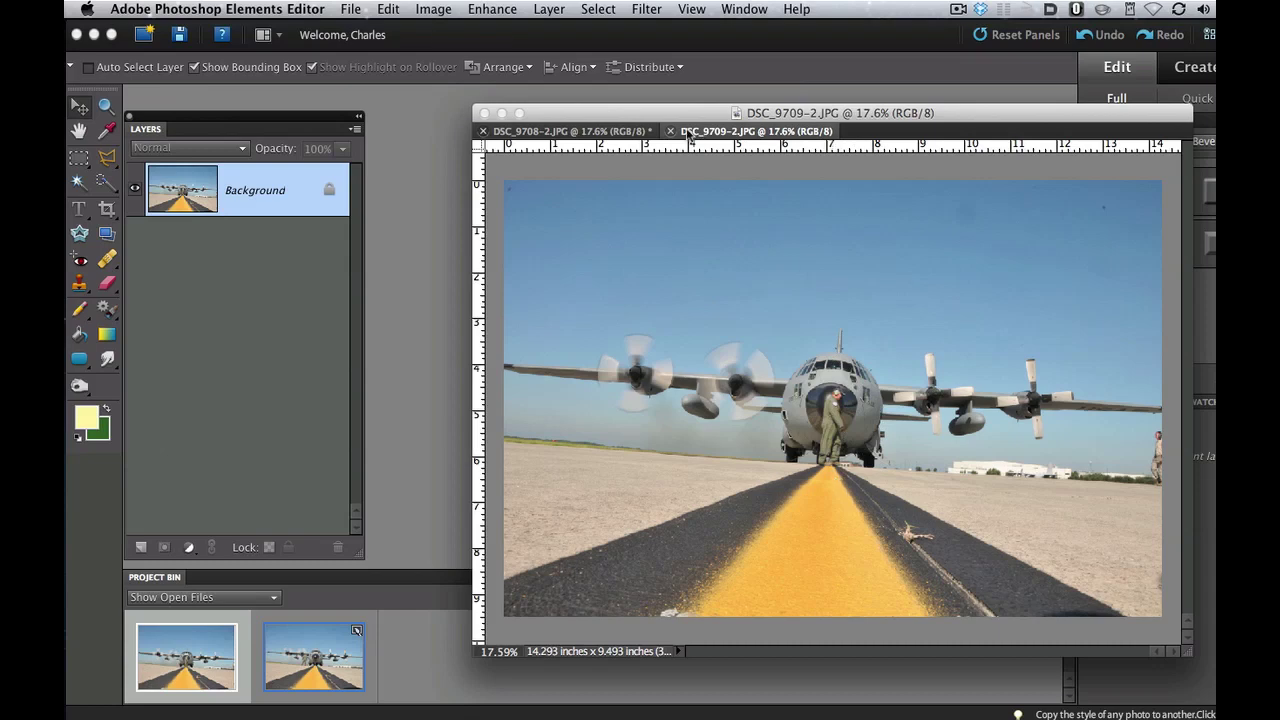
{"action": "left_click", "coordinate": [630, 133]}
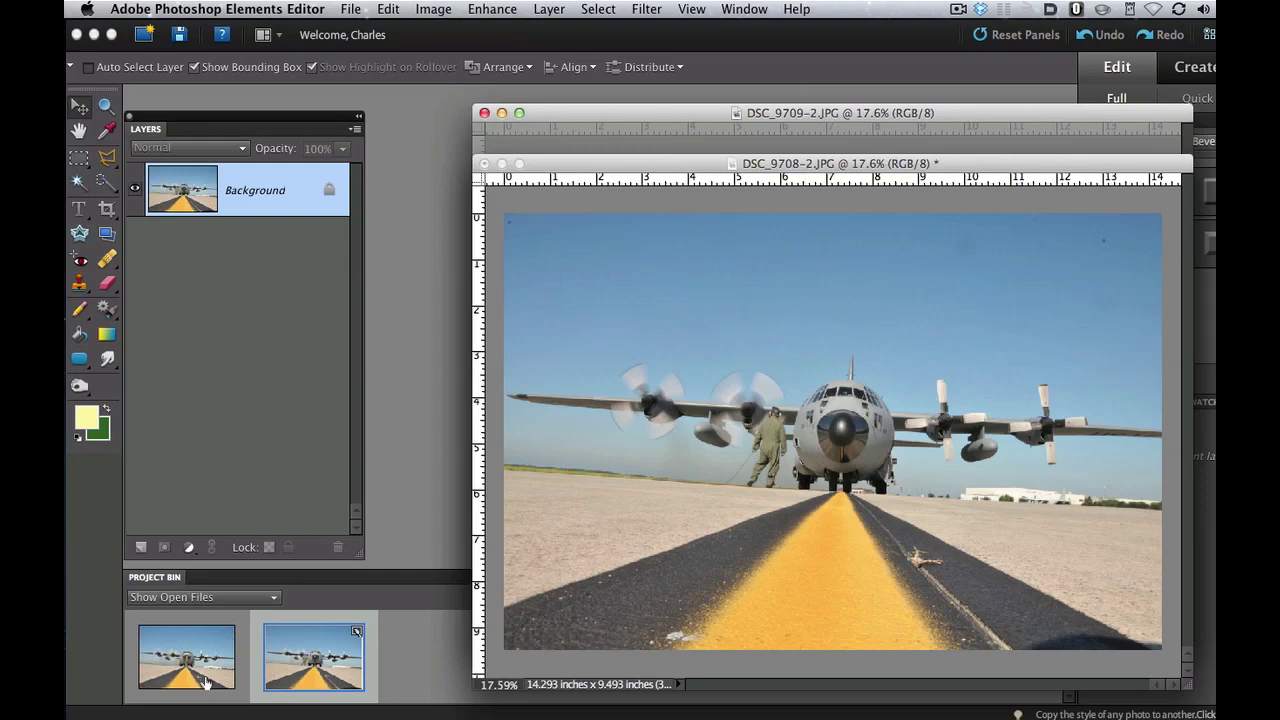
Step: Add the DSC_9709-2 photo as a layer over DSC_9708-2 and set its opacity to 50%
{"action": "left_click_drag", "start_coordinate": [170, 665], "coordinate": [695, 439]}
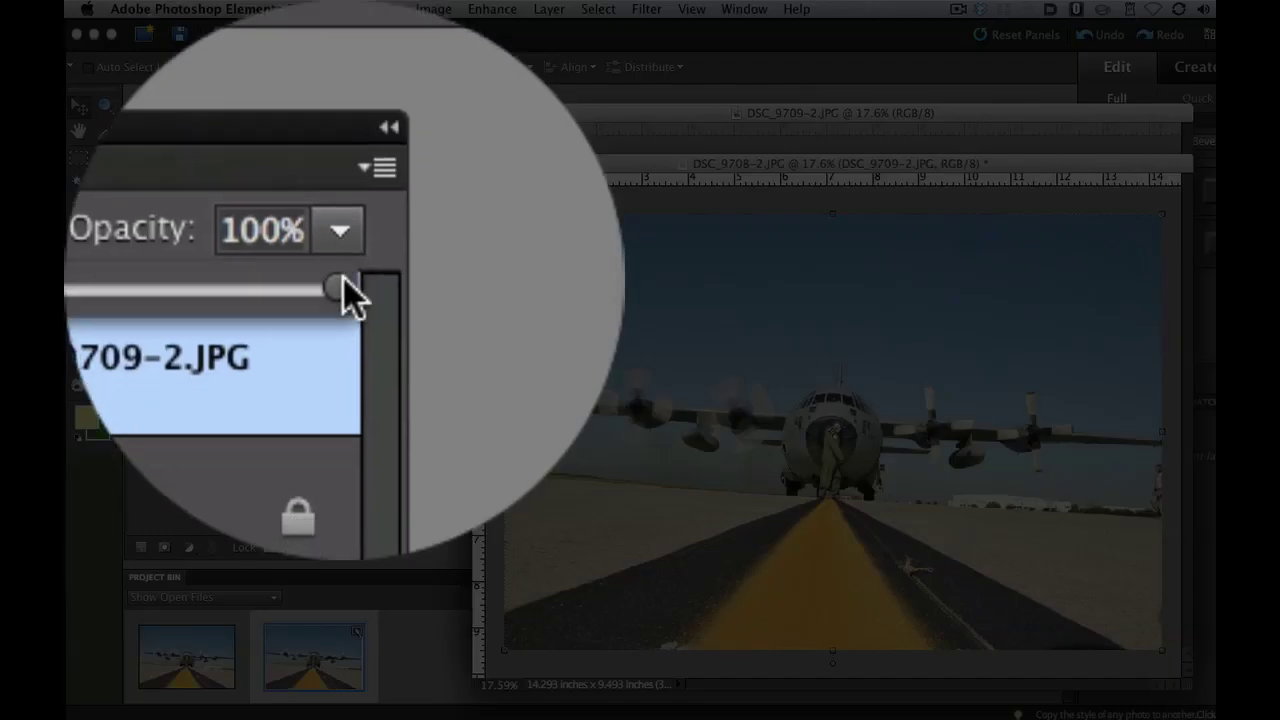
{"action": "left_click_drag", "start_coordinate": [343, 277], "coordinate": [292, 172]}
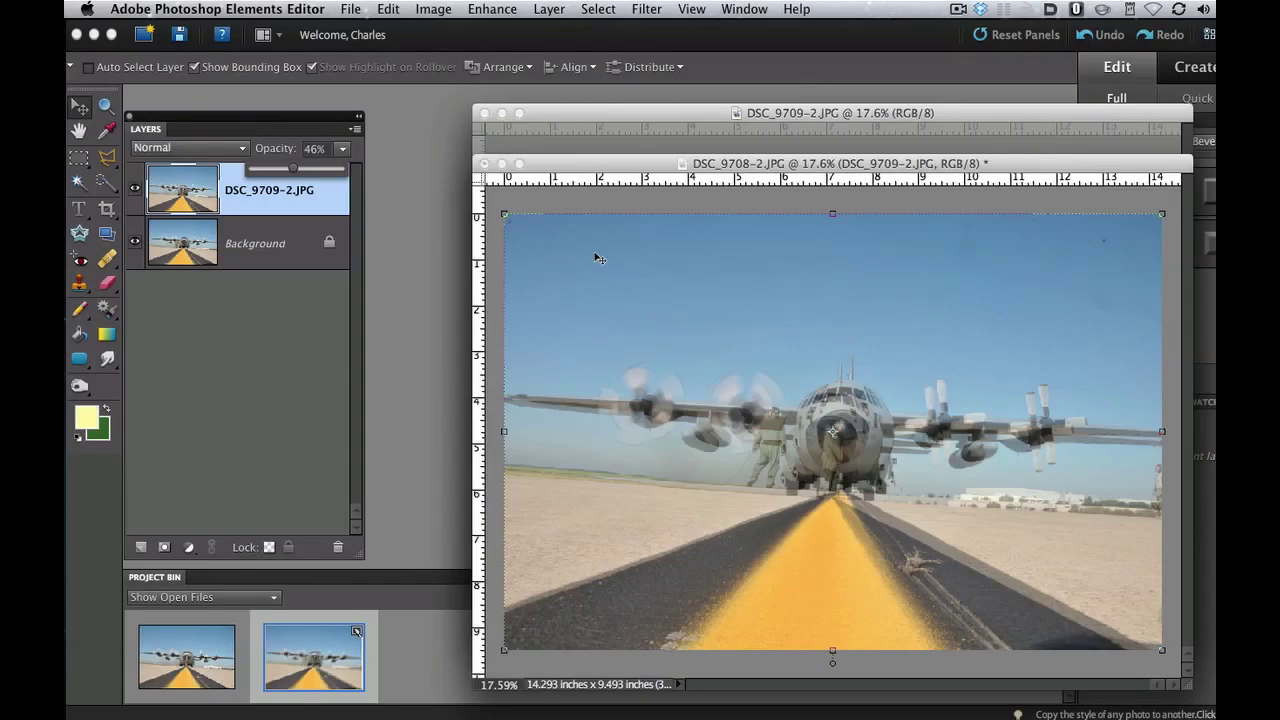
{"action": "key", "text": "Up"}
{"action": "key", "text": "Up"}
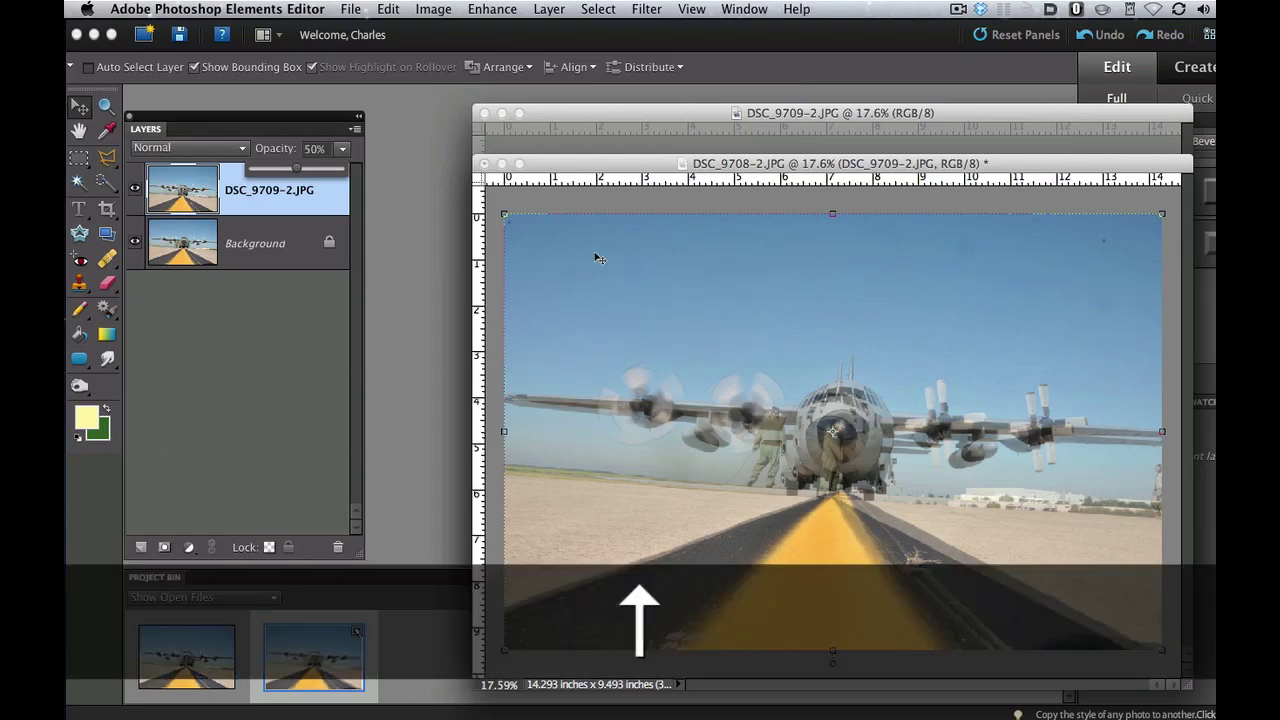
Step: Nudge the DSC_9709-2 layer up and to the right to line its aircraft up with the one in the background photo
{"action": "left_click", "coordinate": [755, 168]}
{"action": "key", "text": "Up"}
{"action": "key", "text": "Up"}
{"action": "key", "text": "Right"}
{"action": "key", "text": "Right"}
{"action": "key", "text": "Right"}
{"action": "key", "text": "Right"}
{"action": "key", "text": "Right"}
{"action": "key", "text": "Right"}
{"action": "key", "text": "Left"}
{"action": "key", "text": "Right"}
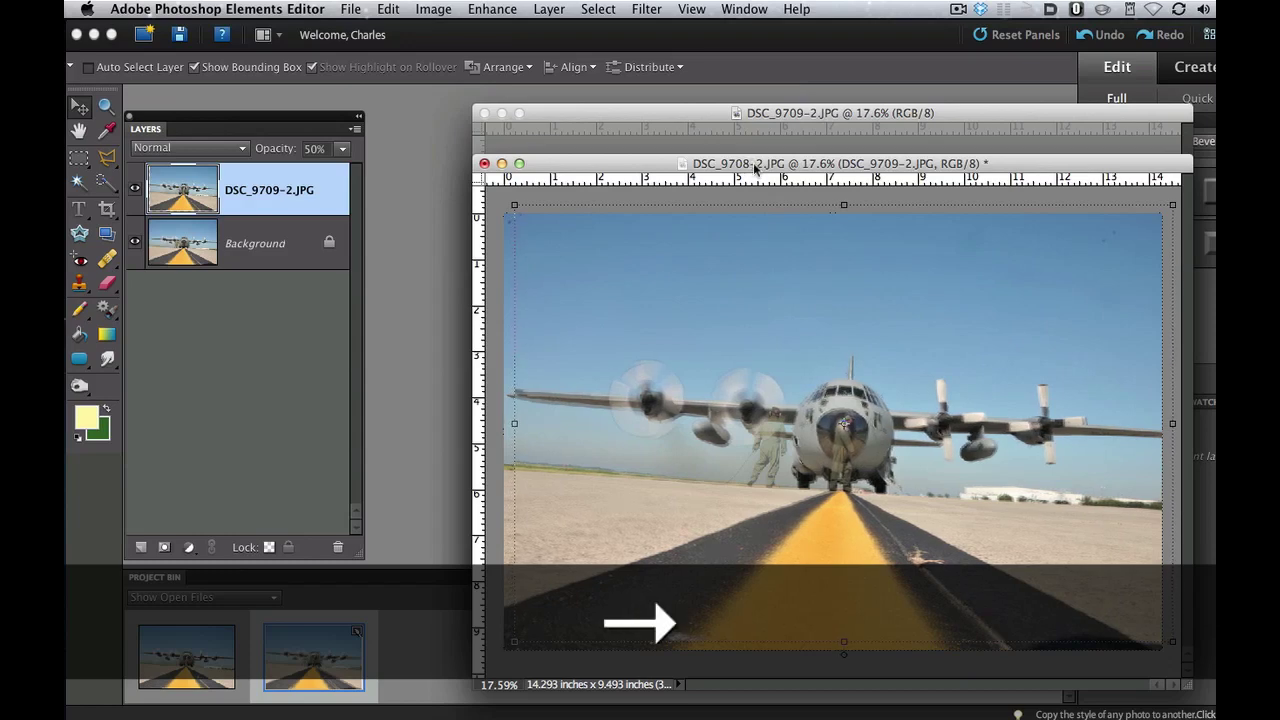
{"action": "key", "text": "Right"}
{"action": "key", "text": "Down"}
{"action": "key", "text": "Down"}
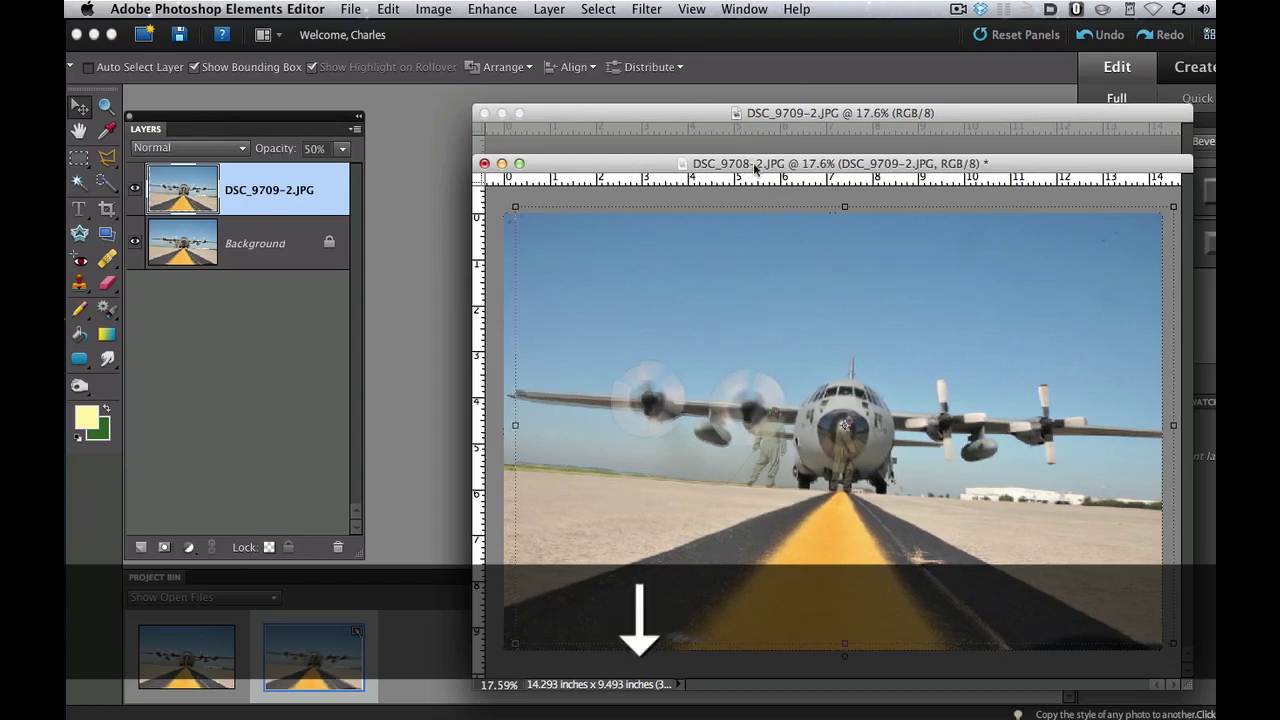
{"action": "key", "text": "Left"}
{"action": "key", "text": "Down"}
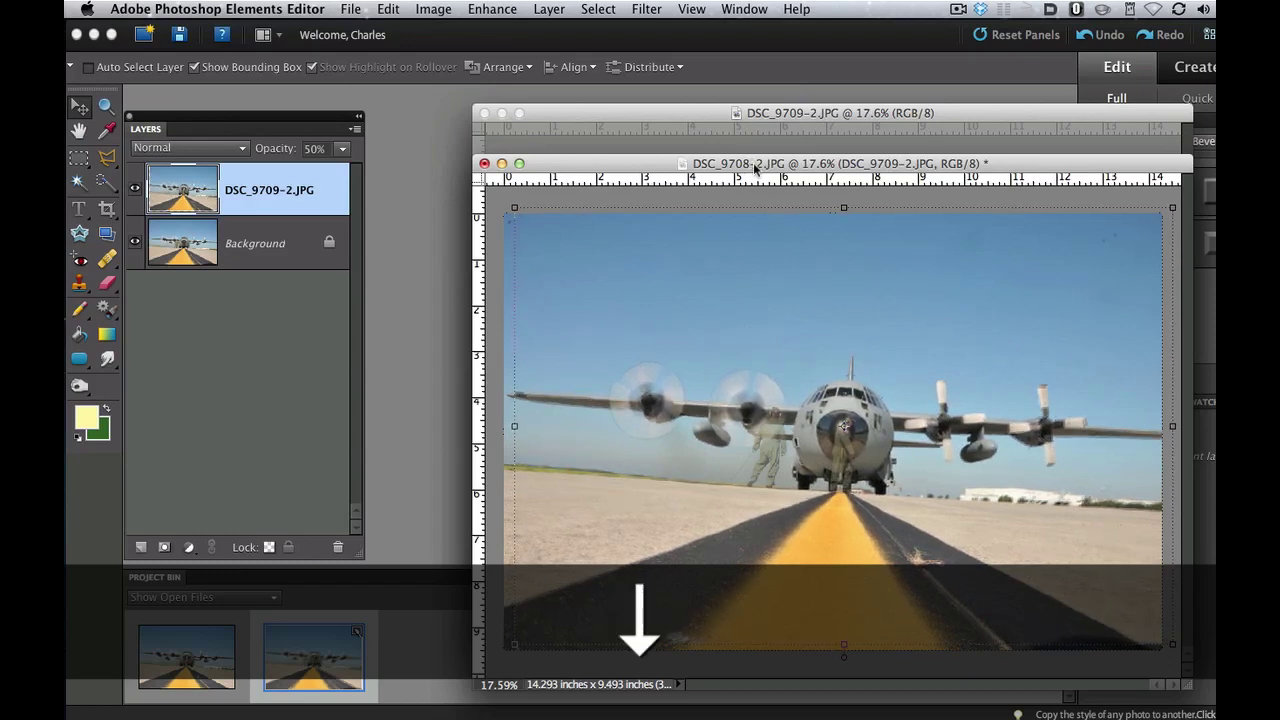
{"action": "key", "text": "Right"}
{"action": "key", "text": "Left"}
{"action": "key", "text": "Left"}
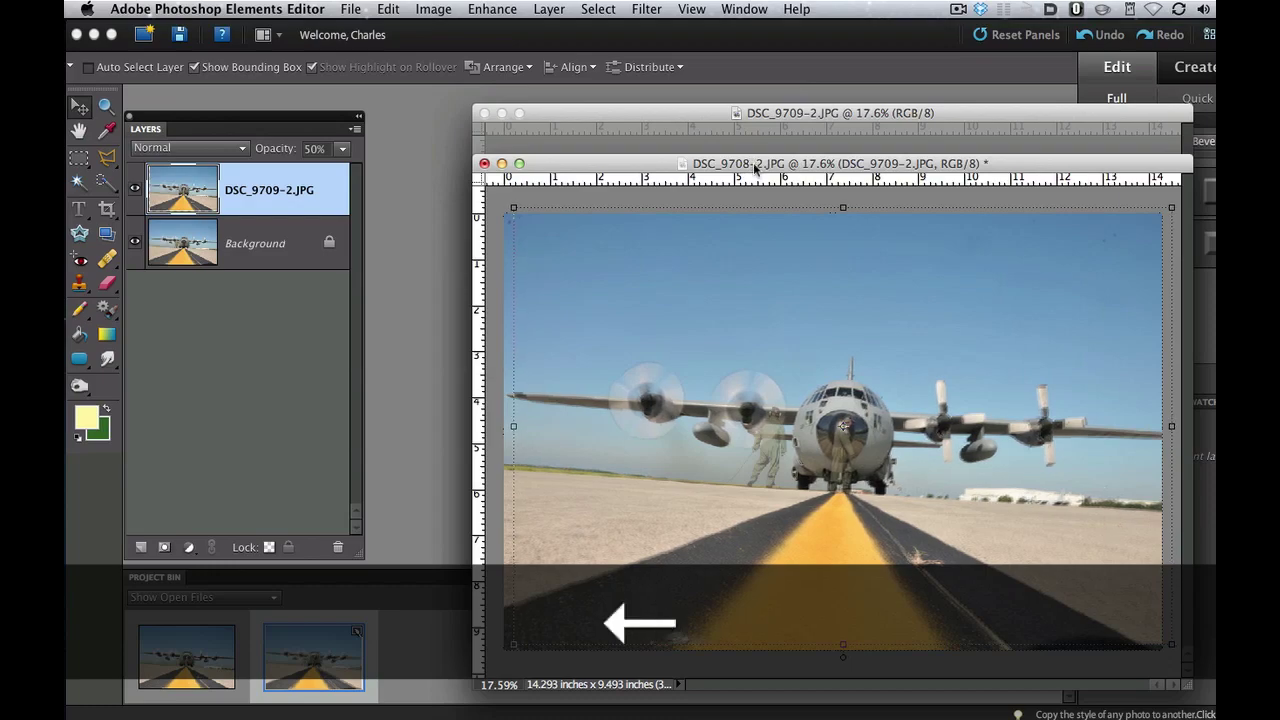
{"action": "key", "text": "Right"}
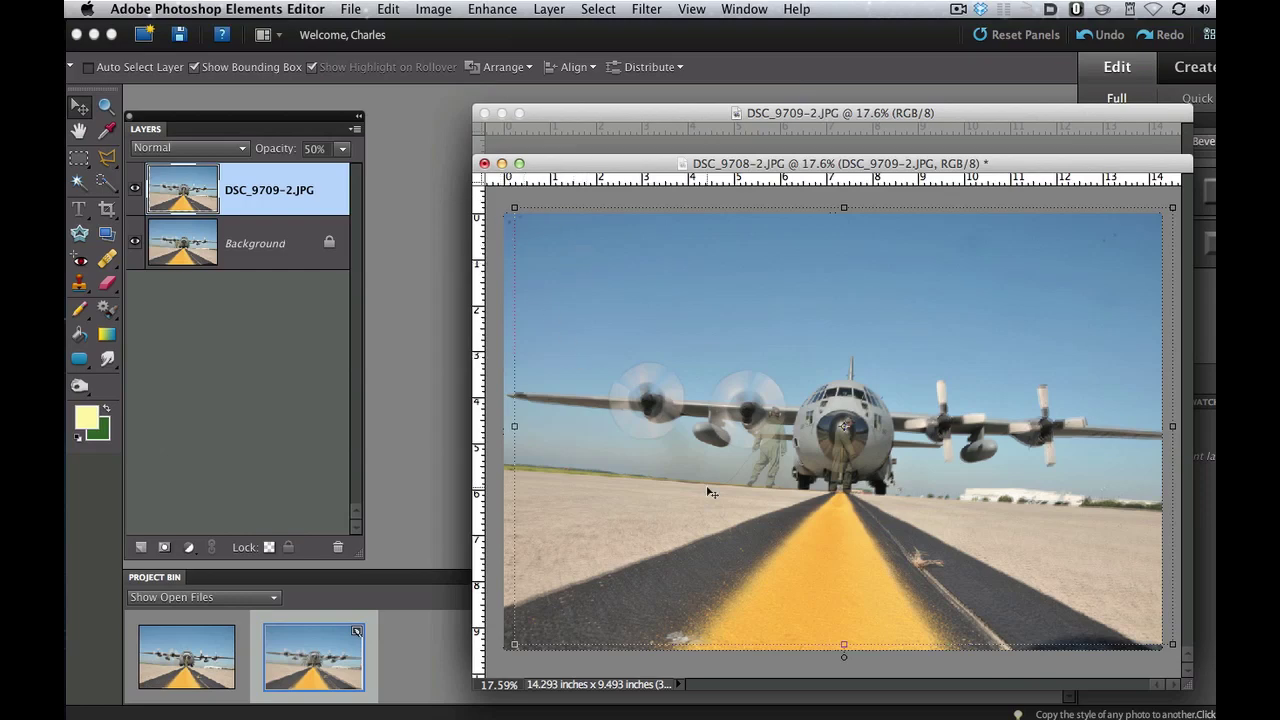
Step: Rotate the DSC_9709-2 layer by -0.6 degrees to match the tilt of the background photo
{"action": "key", "text": "super+t"}
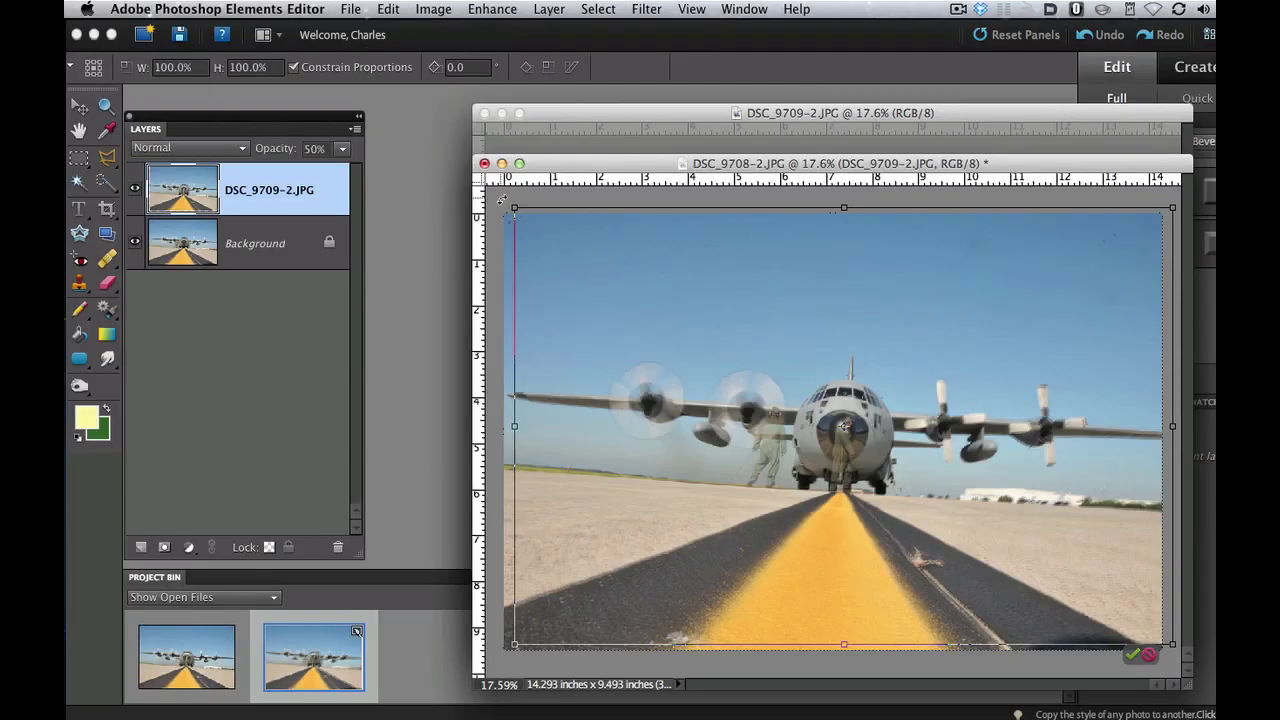
{"action": "left_click_drag", "start_coordinate": [502, 201], "coordinate": [502, 202]}
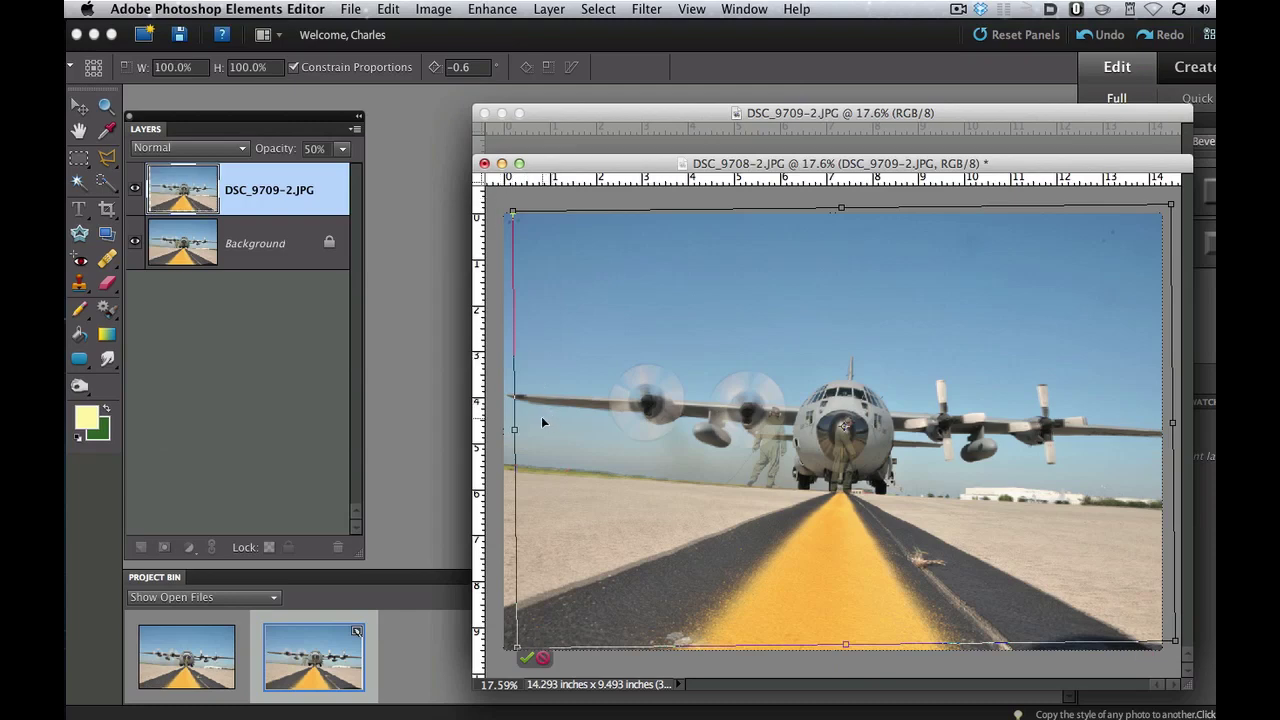
{"action": "key", "text": "Return"}
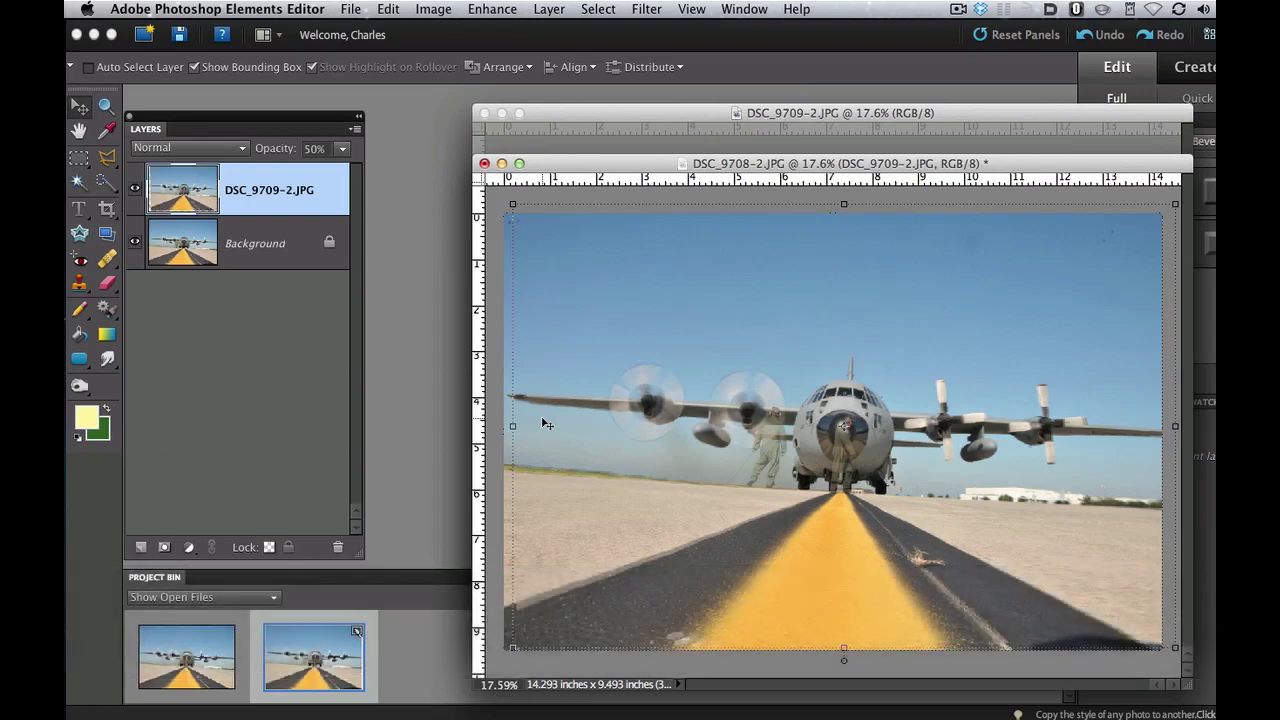
Step: Fine-tune the rotated DSC_9709-2 layer's position slightly up and to the right over the background aircraft
{"action": "key", "text": "Up"}
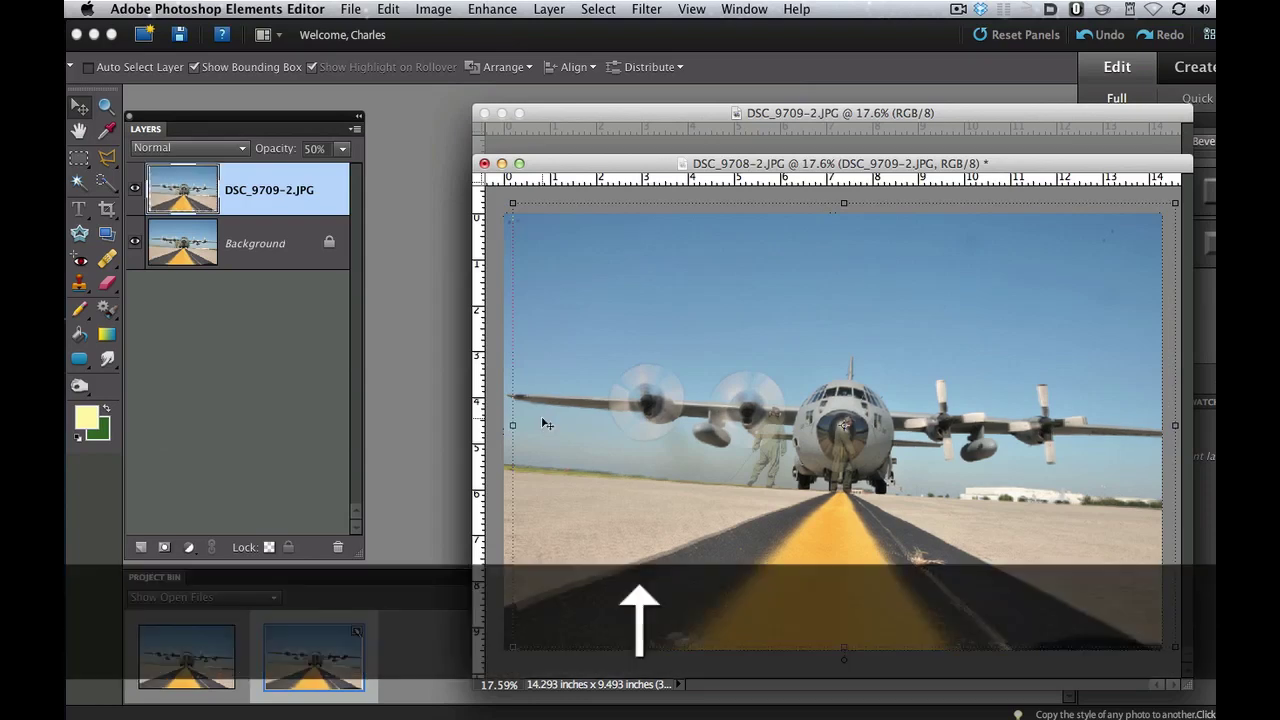
{"action": "key", "text": "Down"}
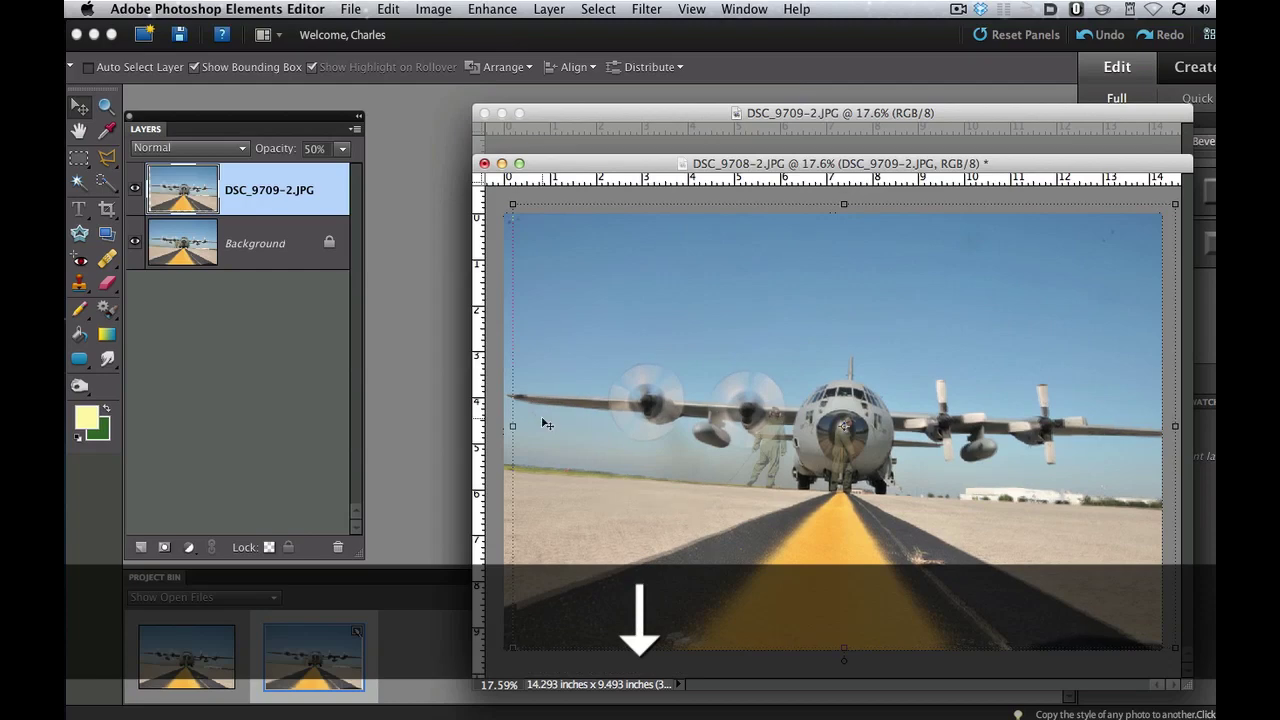
{"action": "key", "text": "Right"}
{"action": "key", "text": "Right"}
{"action": "key", "text": "Up"}
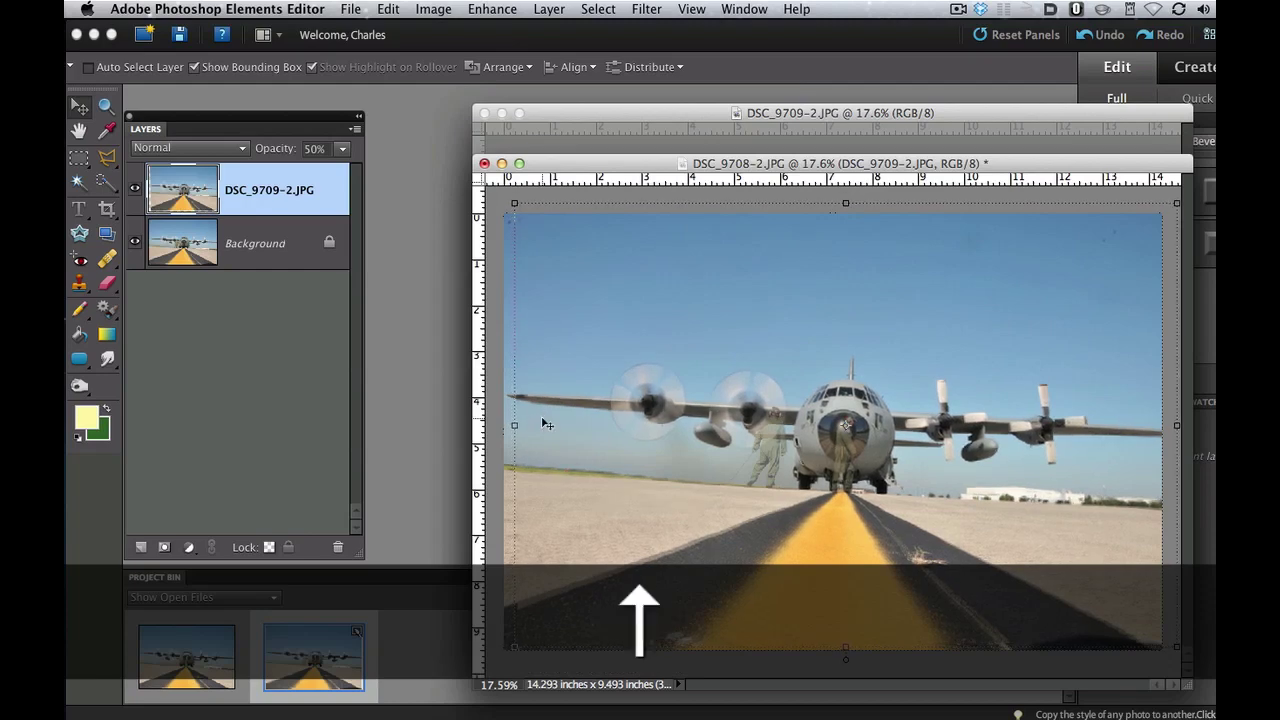
{"action": "key", "text": "Right"}
{"action": "key", "text": "Left"}
Step: Set the DSC_9709-2 layer's opacity to 100%
{"action": "left_click", "coordinate": [342, 148]}
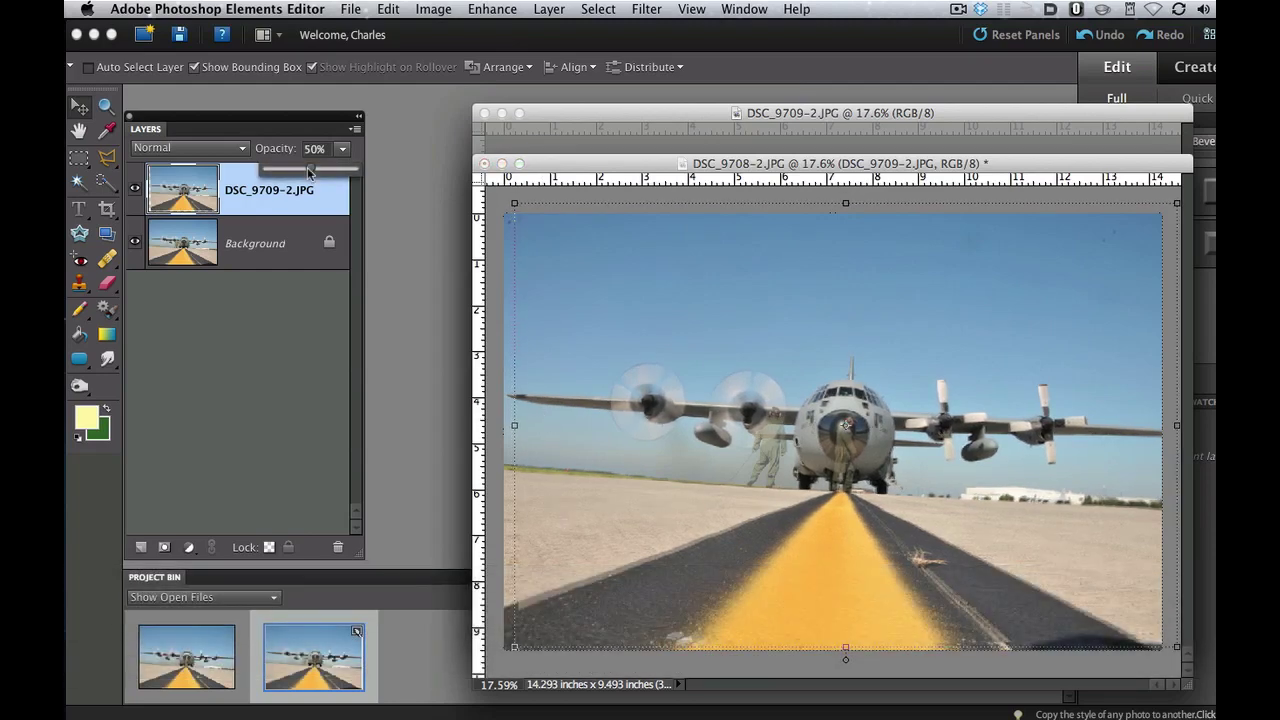
{"action": "left_click_drag", "start_coordinate": [308, 172], "coordinate": [366, 172]}
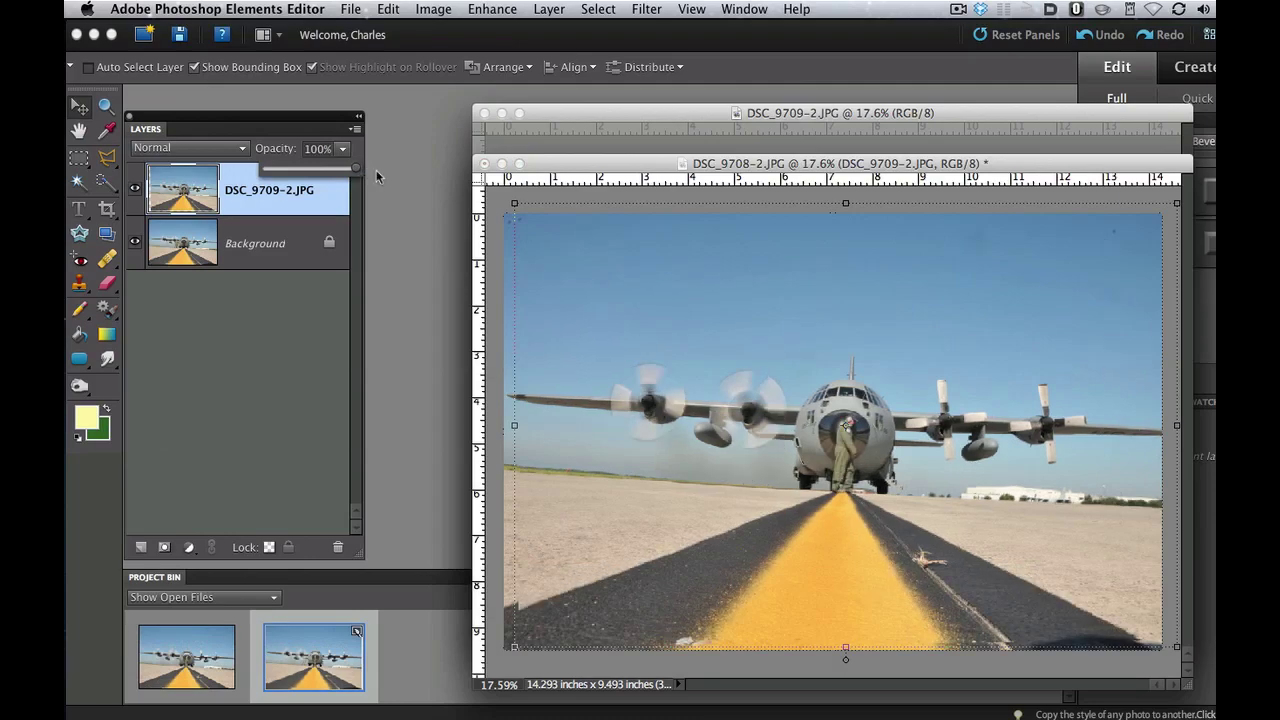
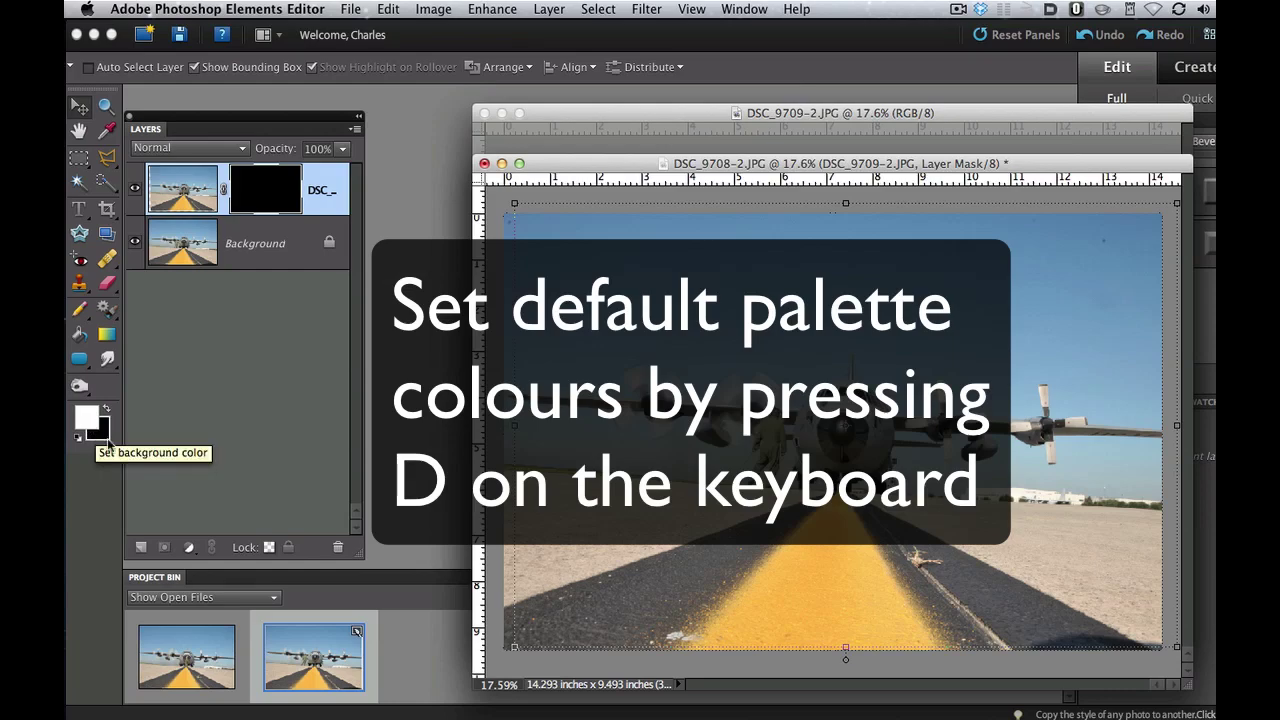
Step: Paint white on the DSC_9709-2 layer's black mask with a 200 px Brush over the crewman standing beside the aircraft
{"action": "left_click", "coordinate": [77, 312]}
{"action": "left_click", "coordinate": [135, 311]}
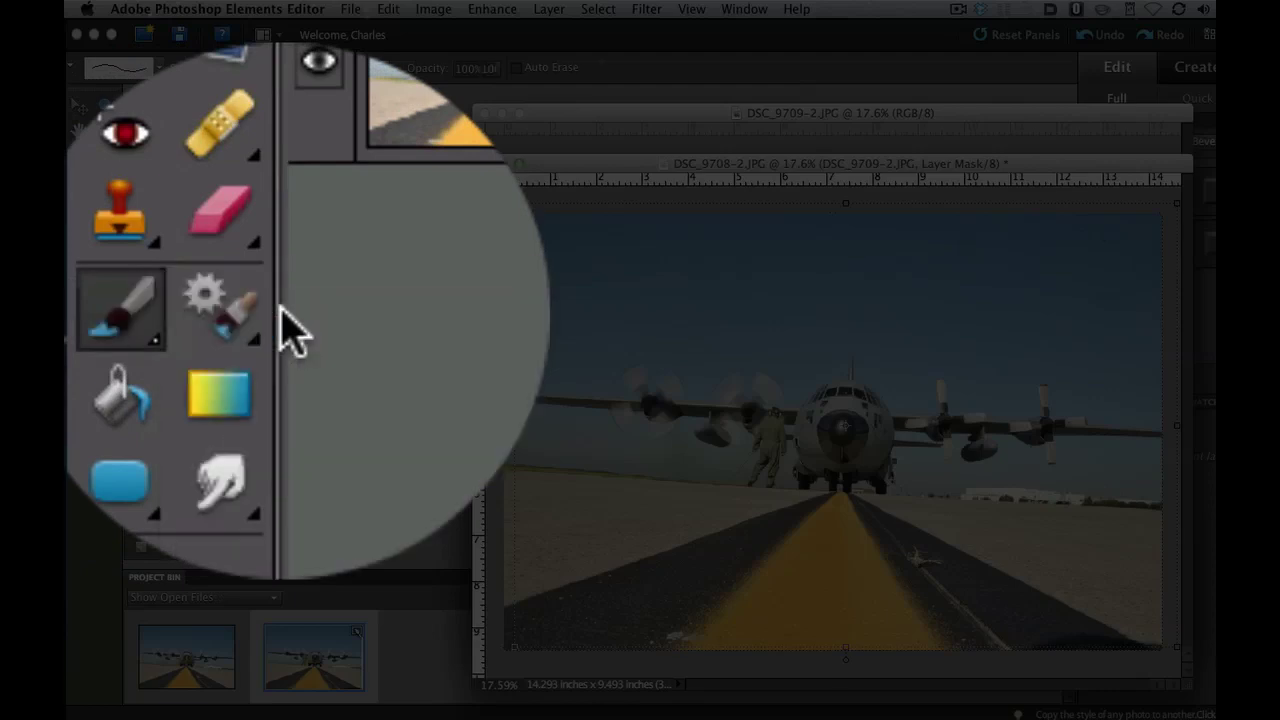
{"action": "left_click", "coordinate": [130, 310]}
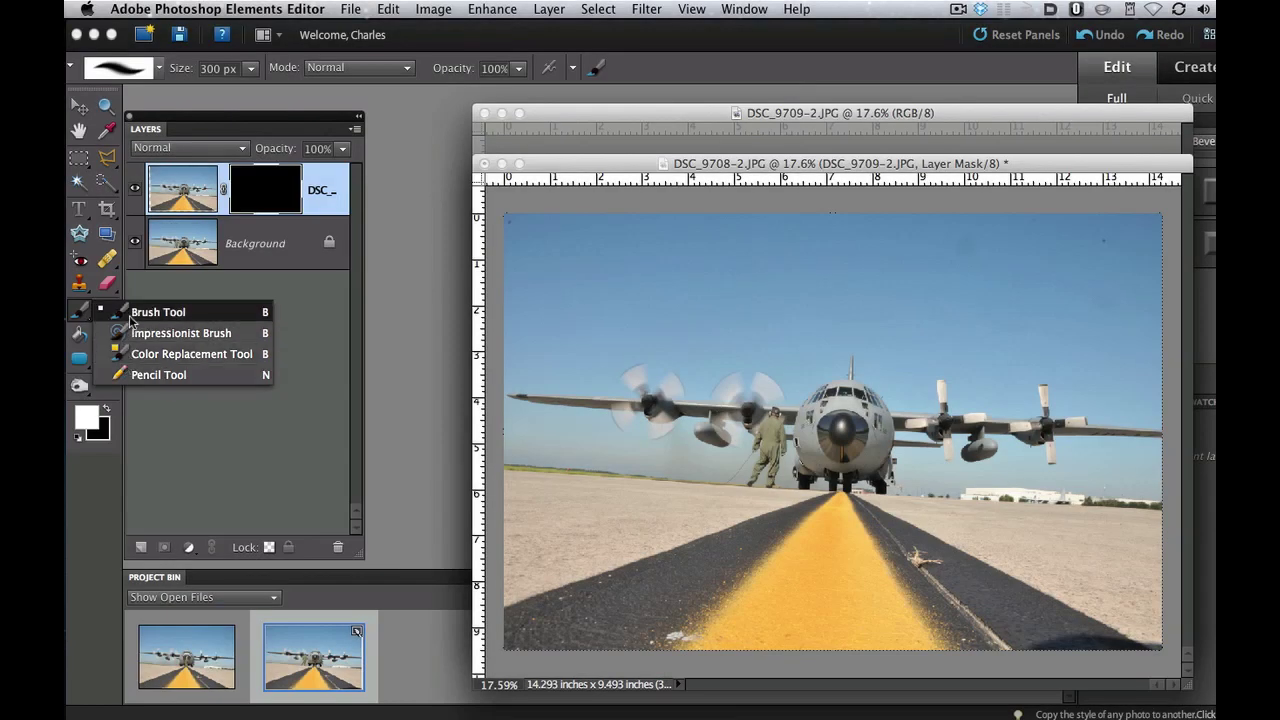
{"action": "left_click", "coordinate": [130, 316]}
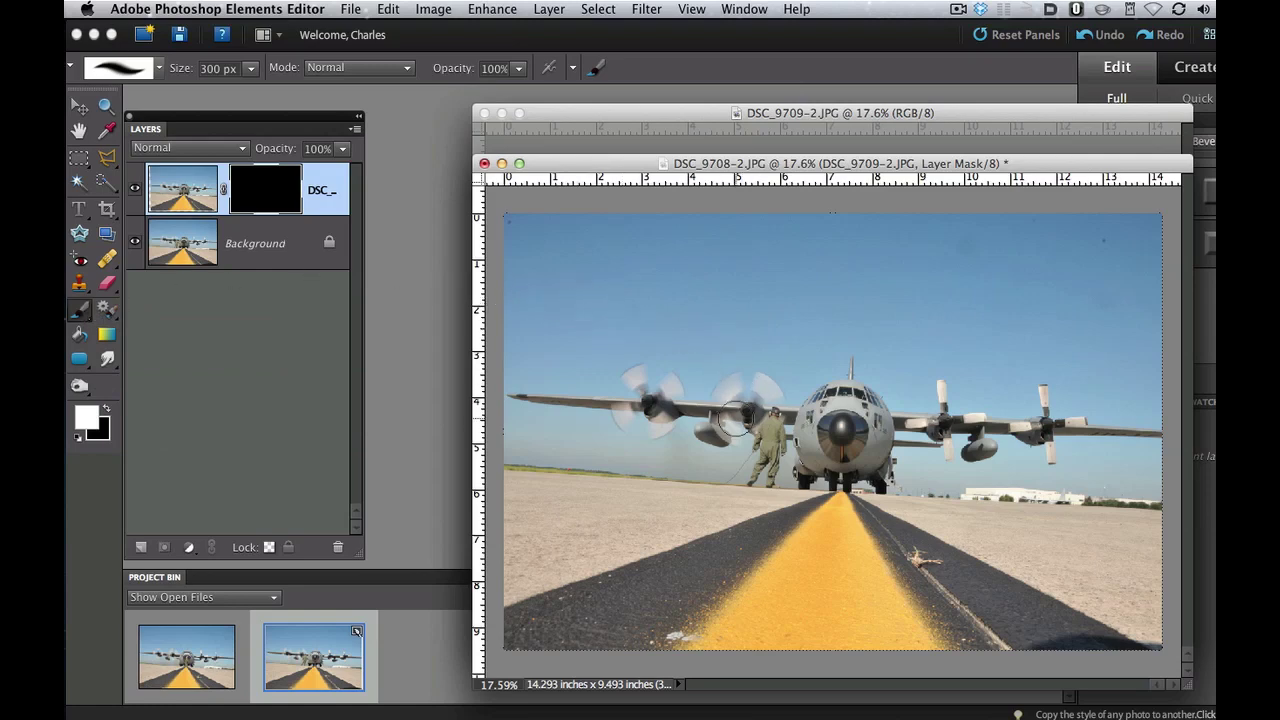
{"action": "key", "text": "bracketleft"}
{"action": "key", "text": "bracketleft"}
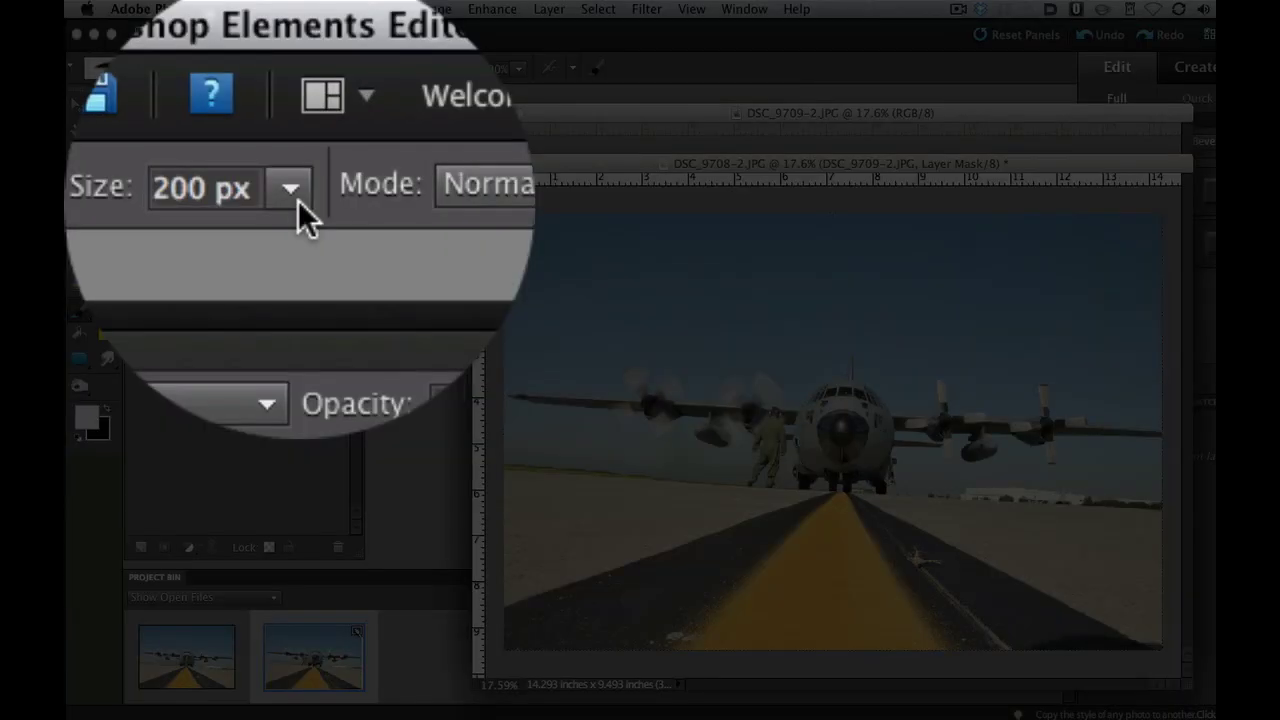
{"action": "left_click", "coordinate": [250, 68]}
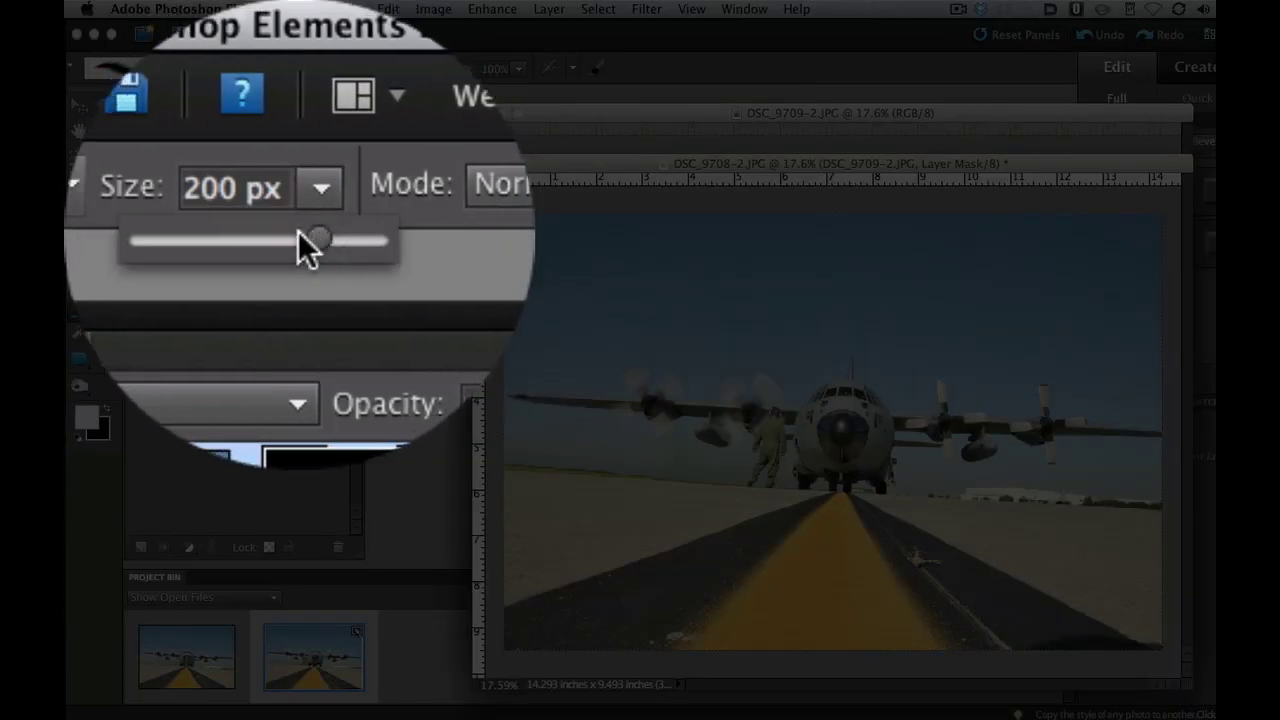
{"action": "left_click", "coordinate": [429, 183]}
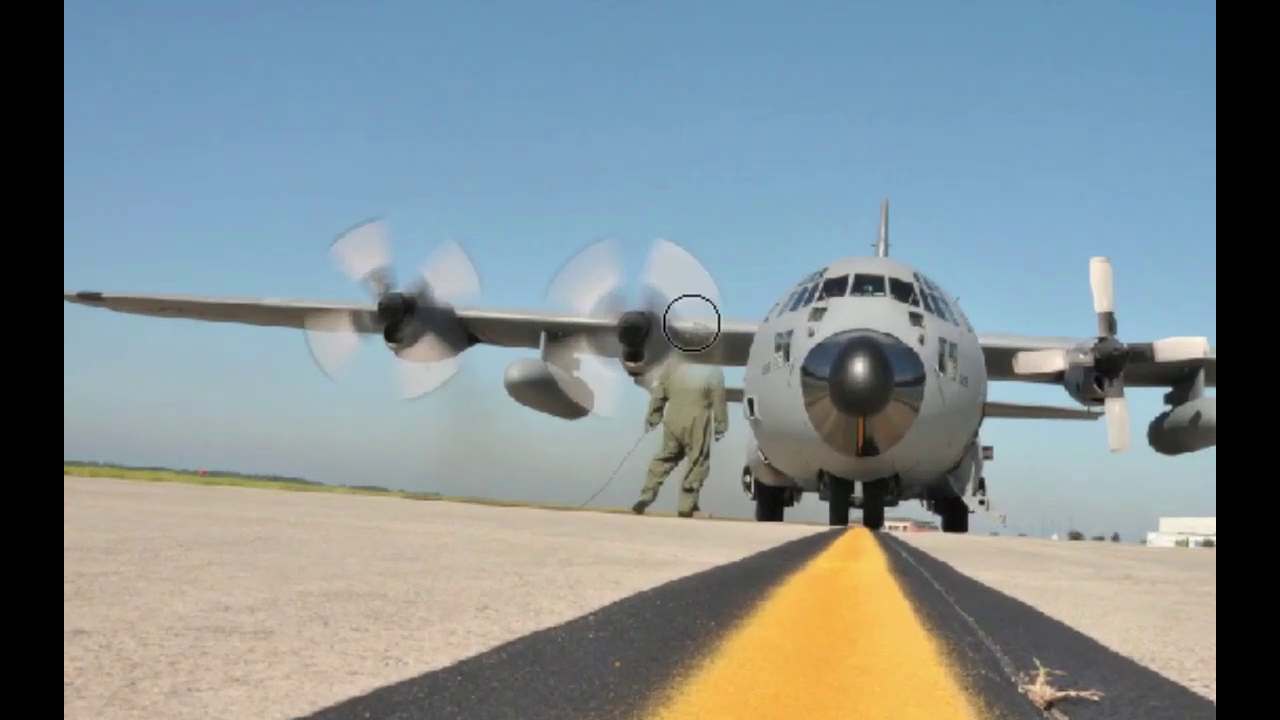
{"action": "mouse_move", "coordinate": [691, 323]}
{"action": "left_mouse_down"}
{"action": "mouse_move", "coordinate": [692, 409]}
{"action": "mouse_move", "coordinate": [664, 448]}
{"action": "mouse_move", "coordinate": [664, 394]}
{"action": "mouse_move", "coordinate": [656, 459]}
{"action": "mouse_move", "coordinate": [685, 390]}
{"action": "mouse_move", "coordinate": [673, 417]}
{"action": "mouse_move", "coordinate": [694, 406]}
{"action": "mouse_move", "coordinate": [702, 431]}
{"action": "mouse_move", "coordinate": [715, 368]}
{"action": "mouse_move", "coordinate": [710, 474]}
{"action": "mouse_move", "coordinate": [706, 453]}
{"action": "mouse_move", "coordinate": [672, 505]}
{"action": "mouse_move", "coordinate": [679, 471]}
{"action": "mouse_move", "coordinate": [652, 494]}
{"action": "mouse_move", "coordinate": [652, 453]}
{"action": "mouse_move", "coordinate": [566, 526]}
{"action": "mouse_move", "coordinate": [673, 436]}
{"action": "mouse_move", "coordinate": [687, 459]}
{"action": "mouse_move", "coordinate": [687, 530]}
{"action": "mouse_move", "coordinate": [692, 488]}
{"action": "mouse_move", "coordinate": [708, 541]}
{"action": "mouse_move", "coordinate": [692, 485]}
{"action": "mouse_move", "coordinate": [710, 453]}
{"action": "mouse_move", "coordinate": [710, 399]}
{"action": "mouse_move", "coordinate": [729, 434]}
{"action": "mouse_move", "coordinate": [685, 409]}
{"action": "mouse_move", "coordinate": [735, 432]}
{"action": "mouse_move", "coordinate": [689, 417]}
{"action": "mouse_move", "coordinate": [725, 451]}
{"action": "mouse_move", "coordinate": [716, 438]}
{"action": "mouse_move", "coordinate": [704, 482]}
{"action": "mouse_move", "coordinate": [656, 421]}
{"action": "mouse_move", "coordinate": [691, 425]}
{"action": "mouse_move", "coordinate": [676, 463]}
{"action": "mouse_move", "coordinate": [687, 461]}
{"action": "mouse_move", "coordinate": [622, 446]}
{"action": "mouse_move", "coordinate": [685, 446]}
{"action": "mouse_move", "coordinate": [672, 432]}
{"action": "mouse_move", "coordinate": [691, 440]}
{"action": "mouse_move", "coordinate": [706, 420]}
{"action": "mouse_move", "coordinate": [668, 472]}
{"action": "left_mouse_up"}
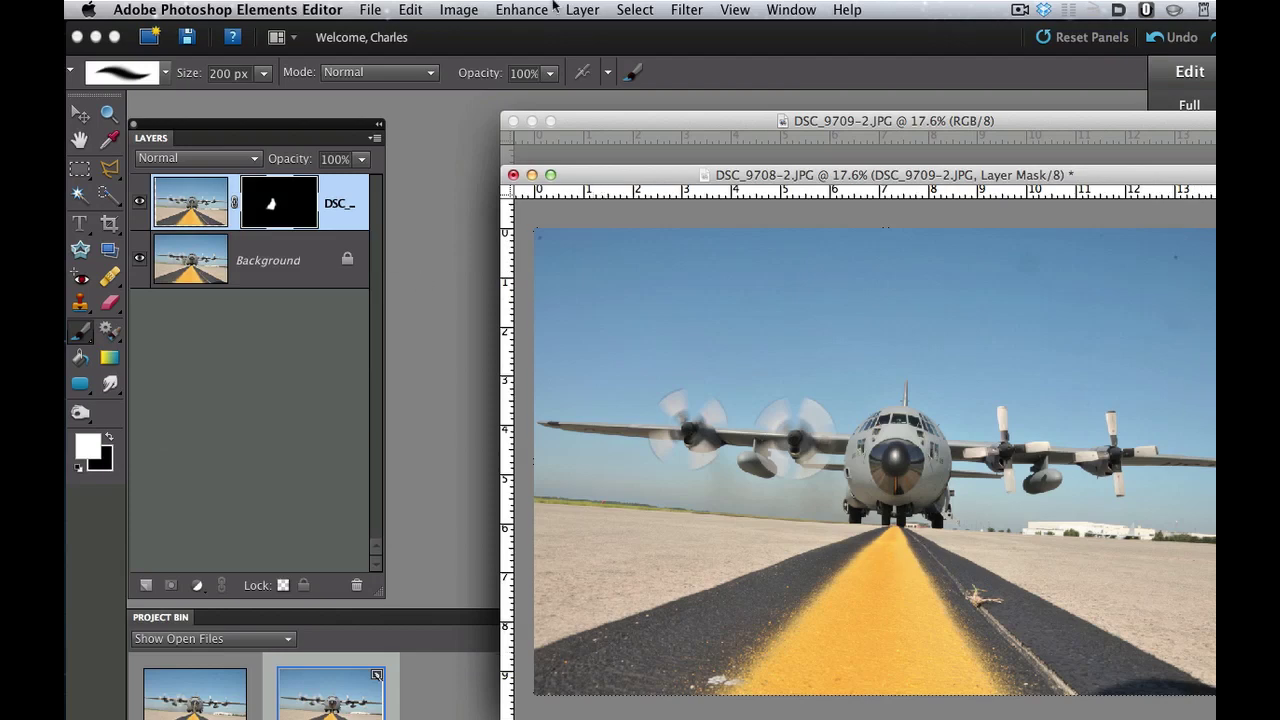
Step: Merge the masked DSC_9709-2 layer down into the background
{"action": "left_click", "coordinate": [582, 9]}
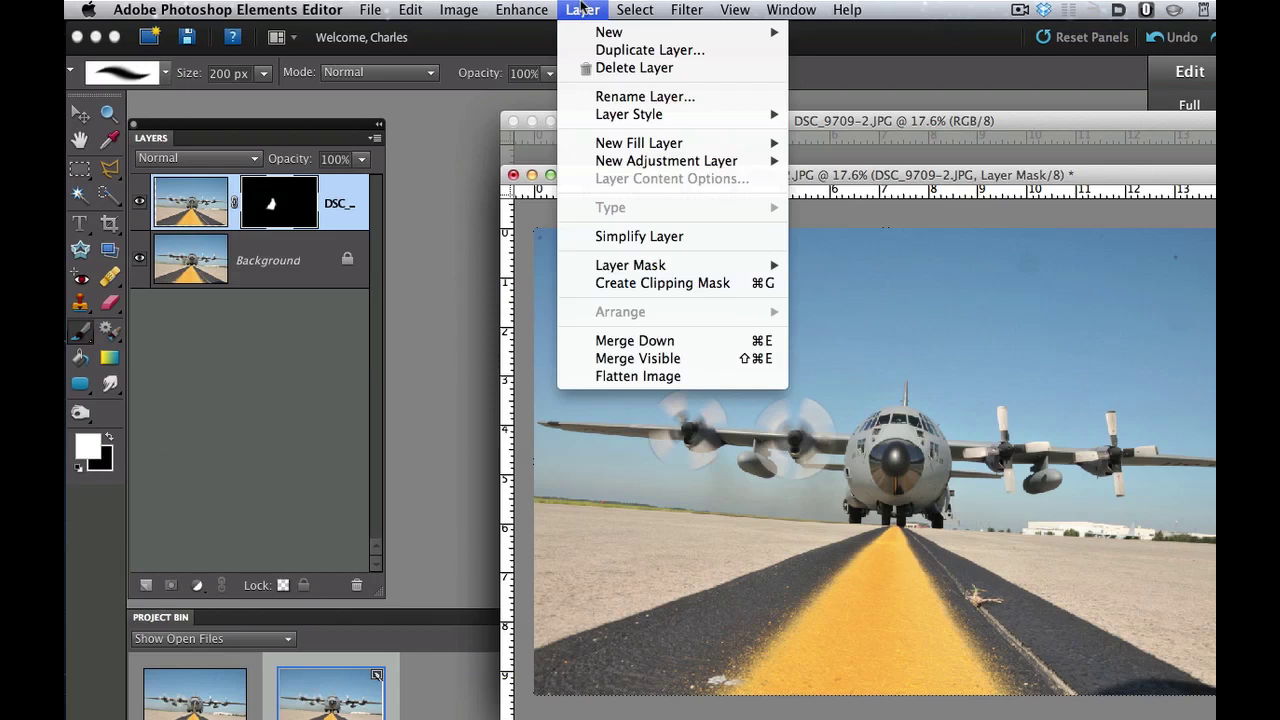
{"action": "left_click", "coordinate": [636, 342]}
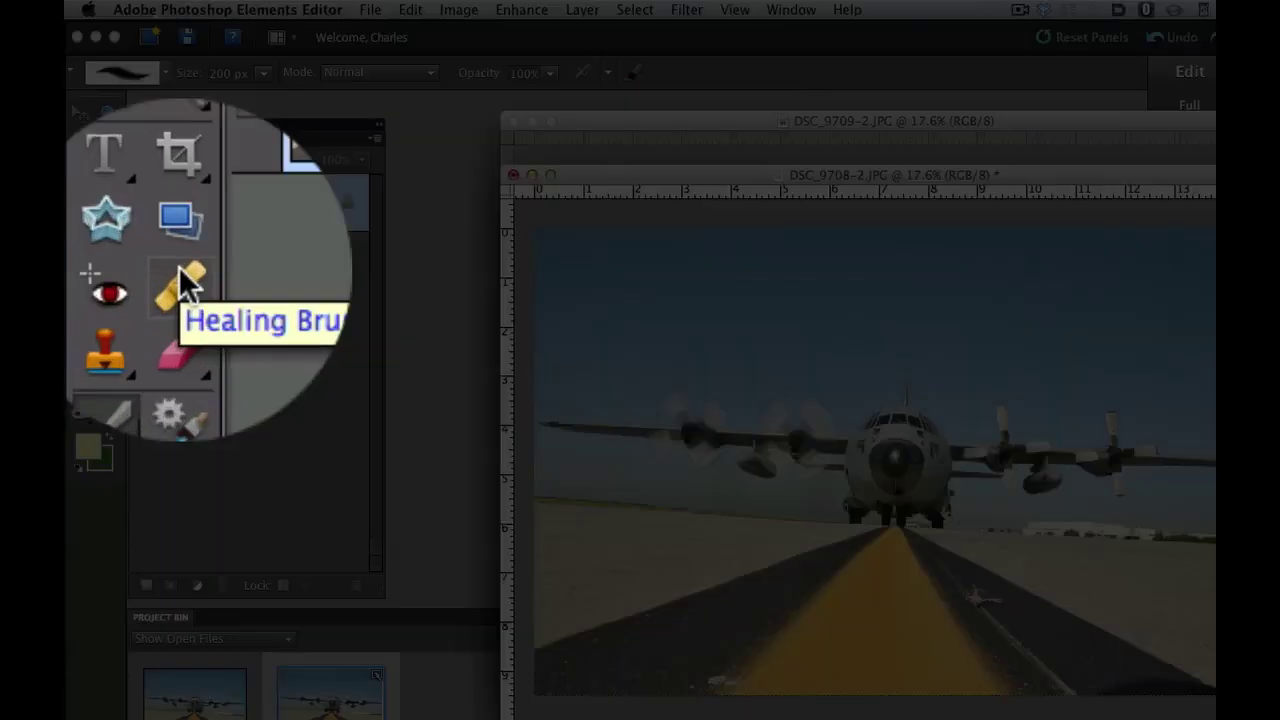
Step: Remove the dark spots in the upper-right sky with a 90 px Healing Brush, sampling clean sky at the upper left
{"action": "left_click", "coordinate": [110, 277]}
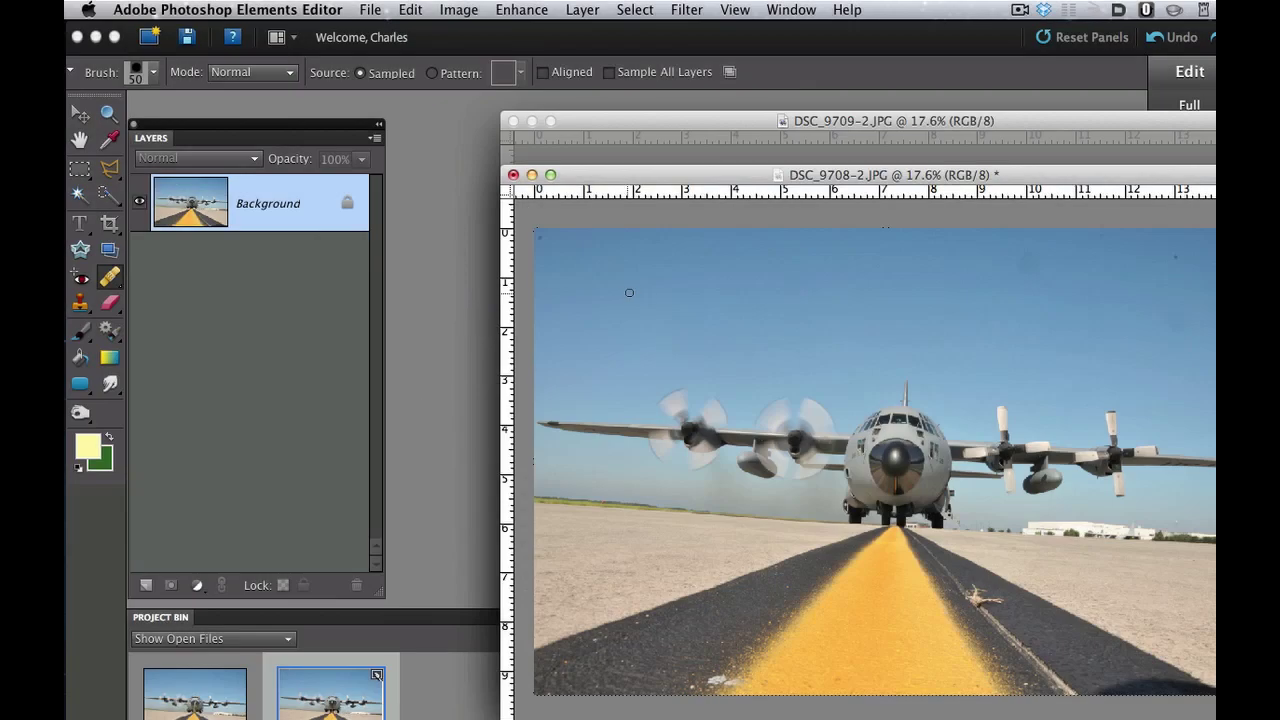
{"action": "key", "text": "bracketright"}
{"action": "key", "text": "bracketright"}
{"action": "key", "text": "bracketright"}
{"action": "key", "text": "bracketright"}
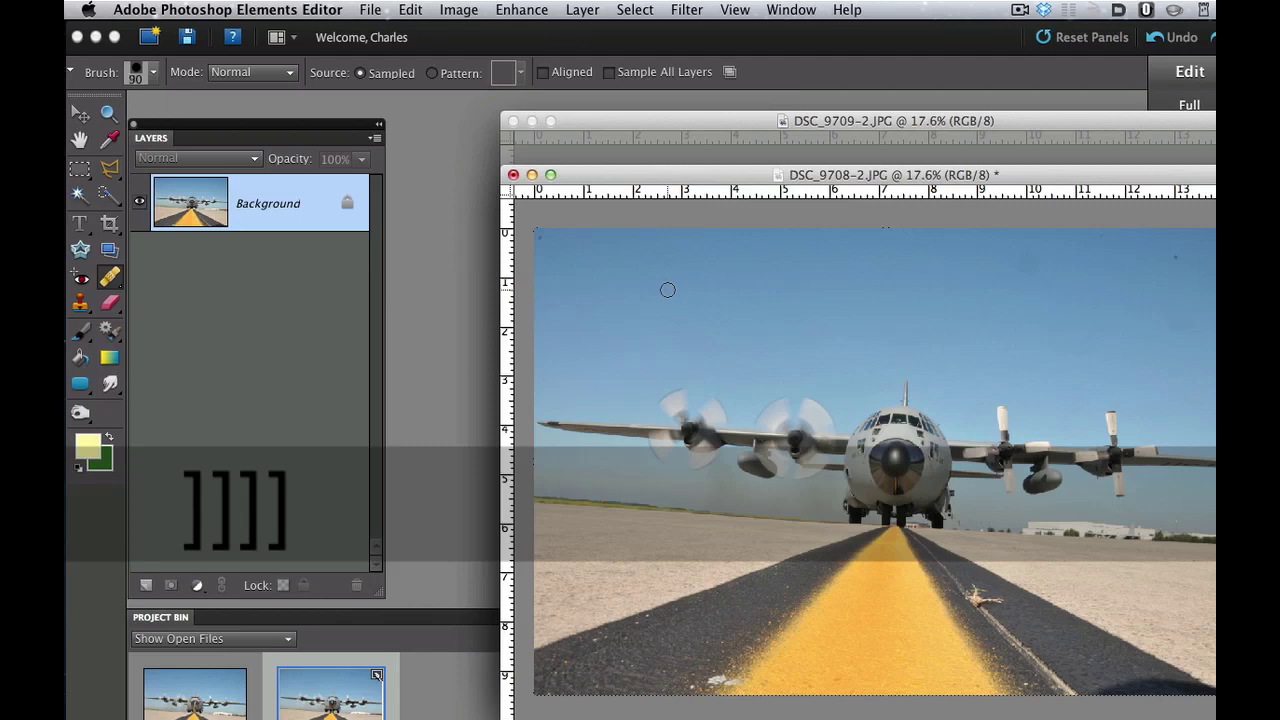
{"action": "key", "text": "alt"}
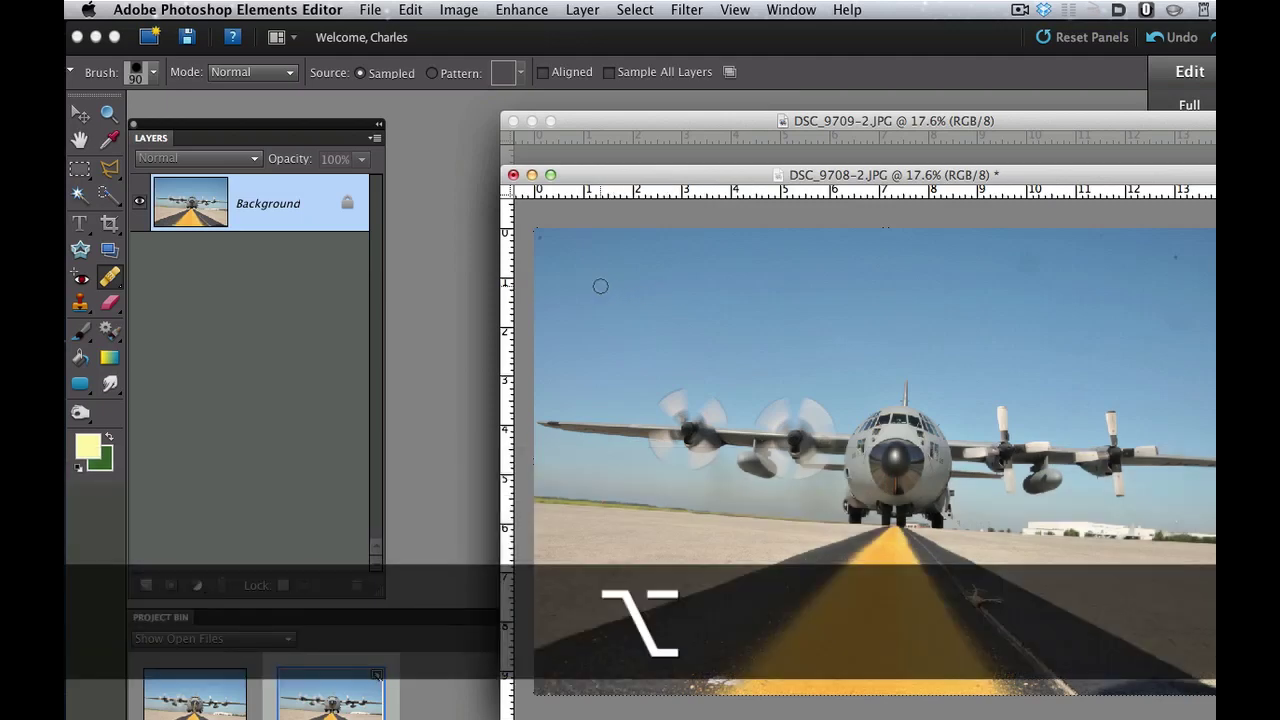
{"action": "left_click", "coordinate": [600, 286], "text": "alt"}
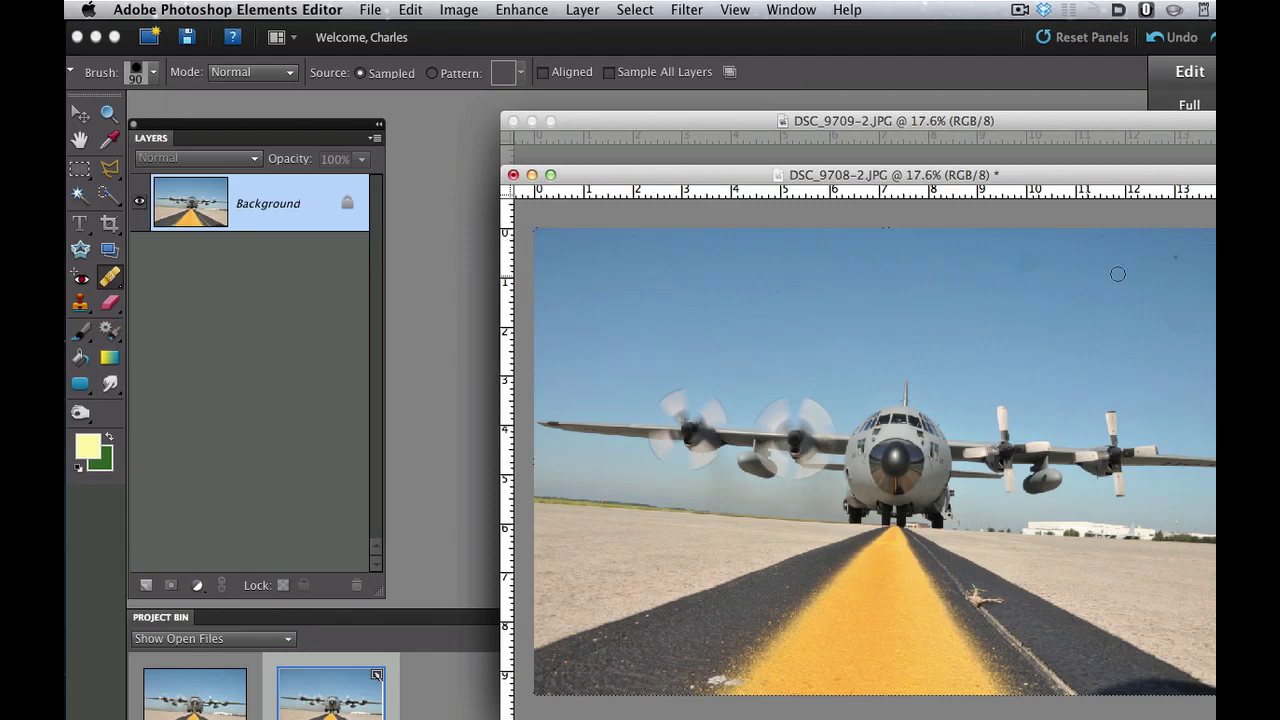
{"action": "mouse_move", "coordinate": [1172, 256]}
{"action": "left_mouse_down"}
{"action": "mouse_move", "coordinate": [1192, 259]}
{"action": "mouse_move", "coordinate": [1100, 238]}
{"action": "left_mouse_up"}
{"action": "mouse_move", "coordinate": [1020, 277]}
{"action": "left_mouse_down"}
{"action": "mouse_move", "coordinate": [1035, 262]}
{"action": "mouse_move", "coordinate": [983, 260]}
{"action": "left_mouse_up"}
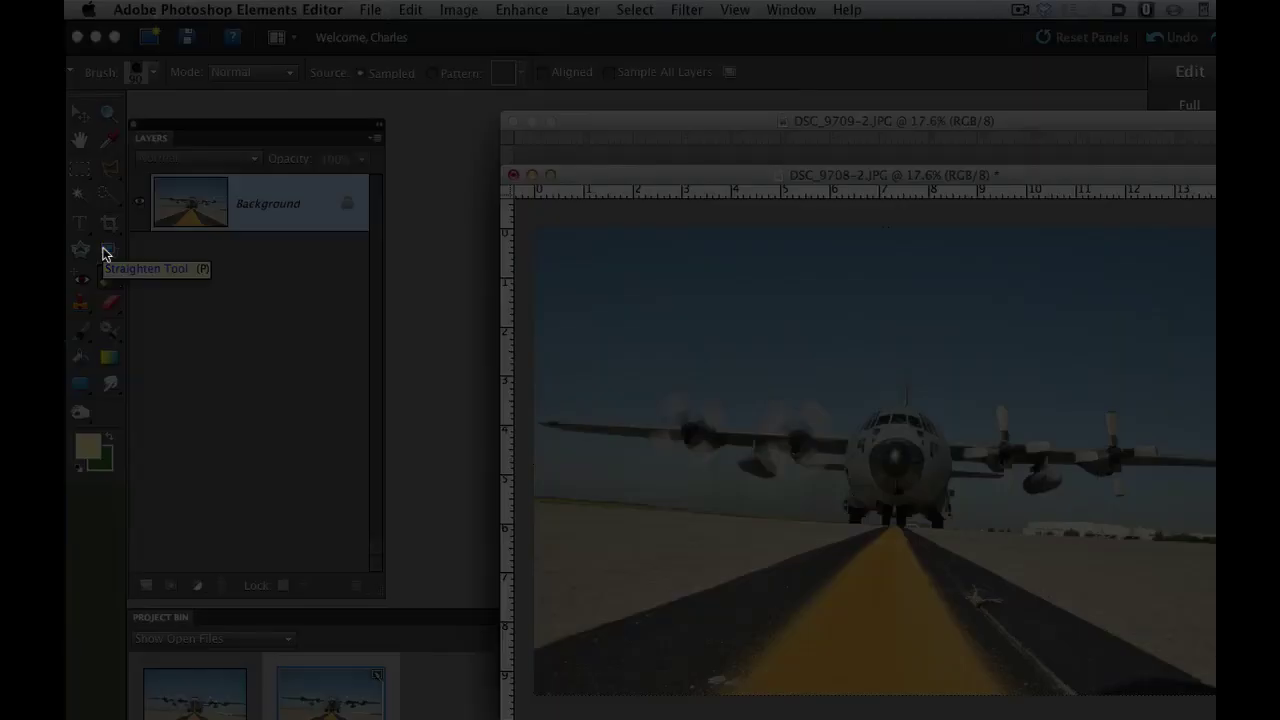
Step: Straighten the photo along the horizon from its left edge to the aircraft's wheels, cropping to remove the background
{"action": "left_click", "coordinate": [107, 253]}
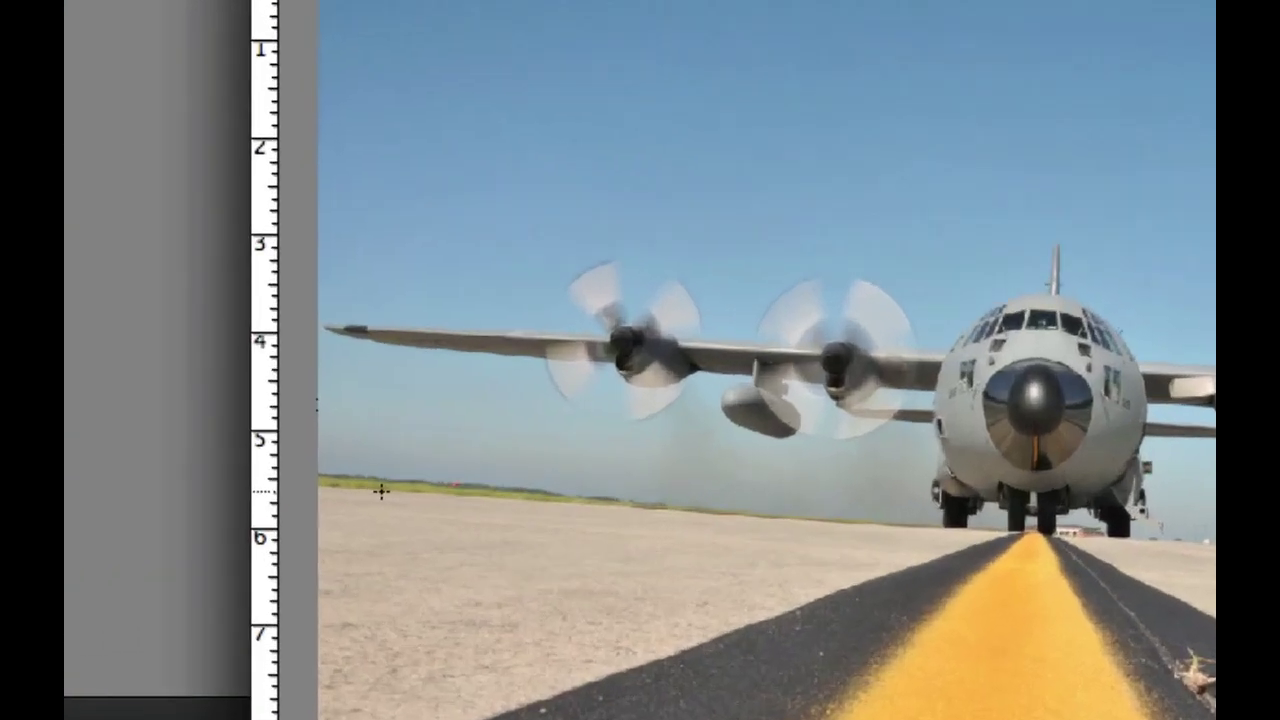
{"action": "left_click_drag", "start_coordinate": [565, 505], "coordinate": [940, 531]}
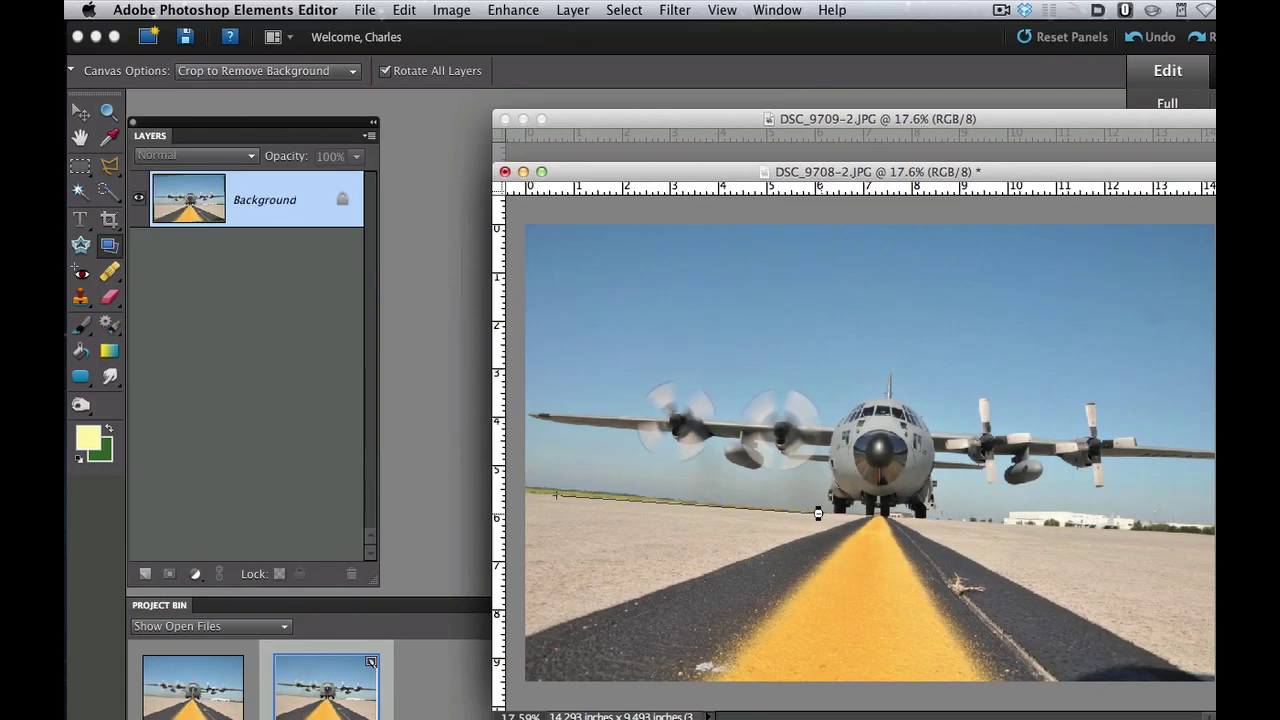
{"action": "left_click_drag", "start_coordinate": [818, 513], "coordinate": [820, 513]}
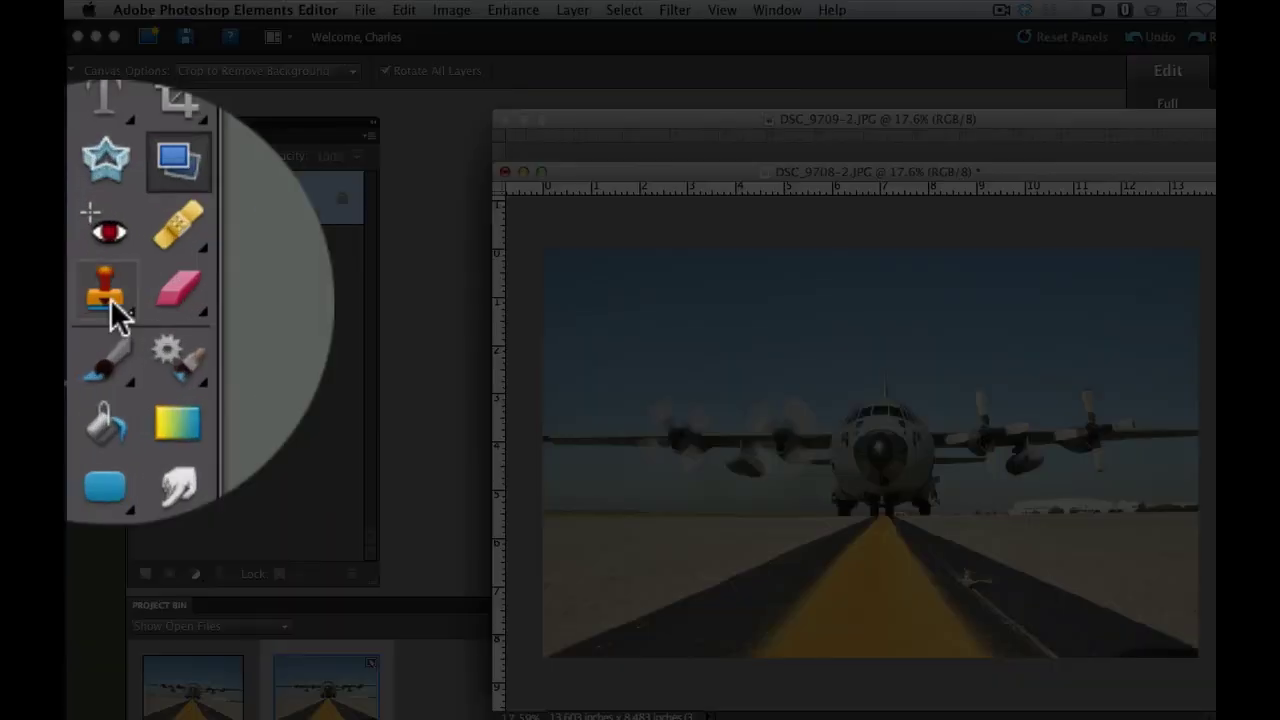
Step: Clone over the debris on the dark stripe with an enlarged Clone Stamp brush, sampling the crack just below it
{"action": "left_click", "coordinate": [80, 296]}
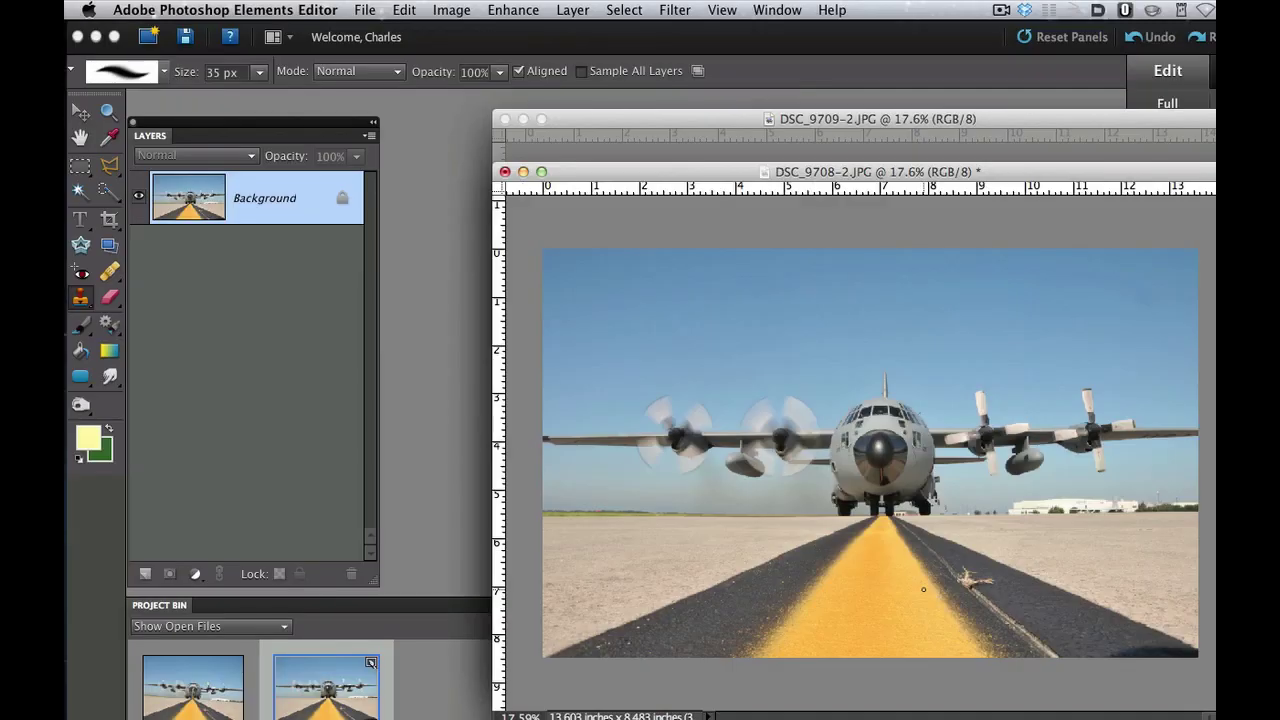
{"action": "key", "text": "bracketright"}
{"action": "key", "text": "bracketright"}
{"action": "key", "text": "bracketright"}
{"action": "key", "text": "bracketright"}
{"action": "key", "text": "bracketright"}
{"action": "key", "text": "bracketright"}
{"action": "key", "text": "bracketright"}
{"action": "key", "text": "bracketright"}
{"action": "key", "text": "bracketright"}
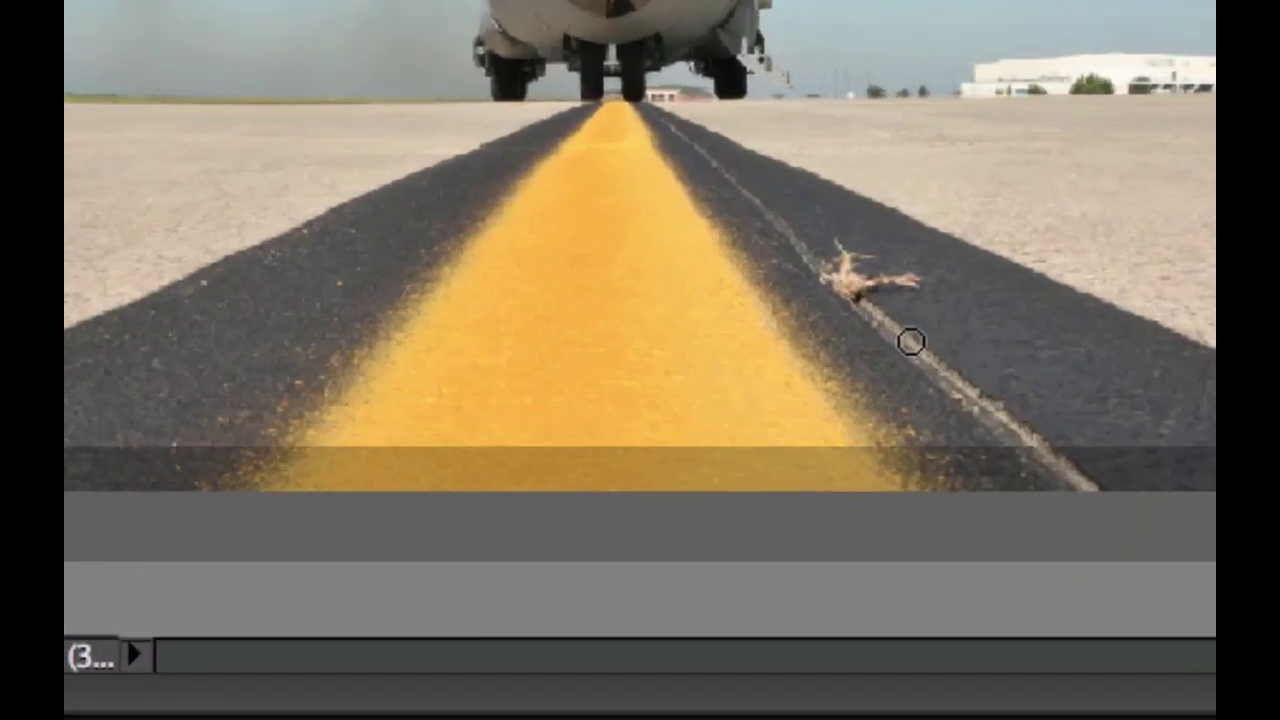
{"action": "key", "text": "bracketright"}
{"action": "key", "text": "bracketright"}
{"action": "key", "text": "bracketright"}
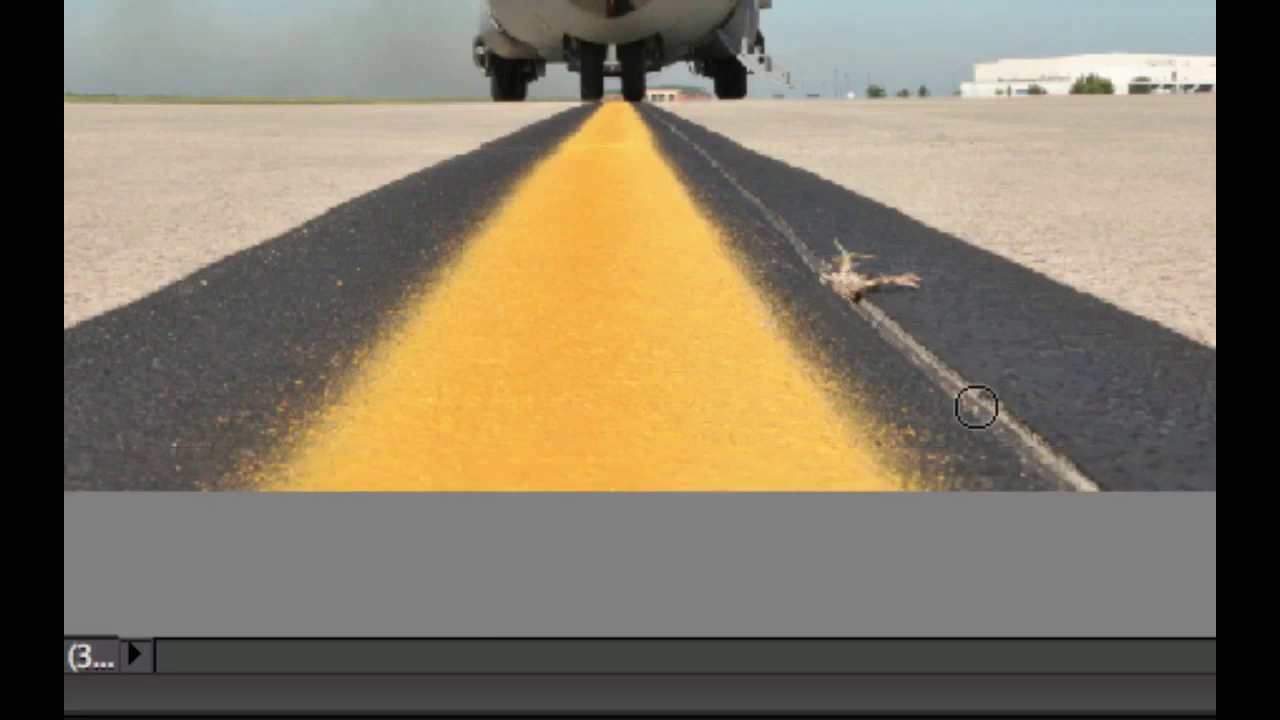
{"action": "key", "text": "alt"}
{"action": "left_click", "coordinate": [908, 349], "text": "alt"}
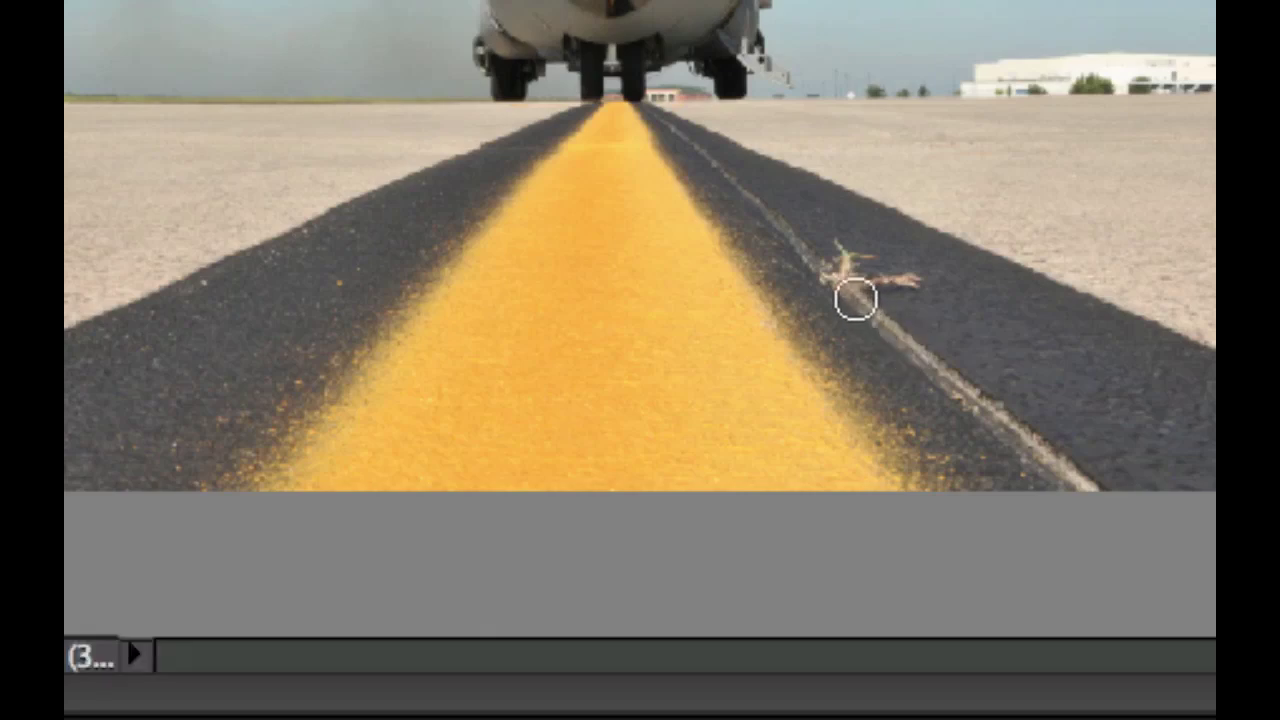
{"action": "left_click_drag", "start_coordinate": [856, 298], "coordinate": [843, 289]}
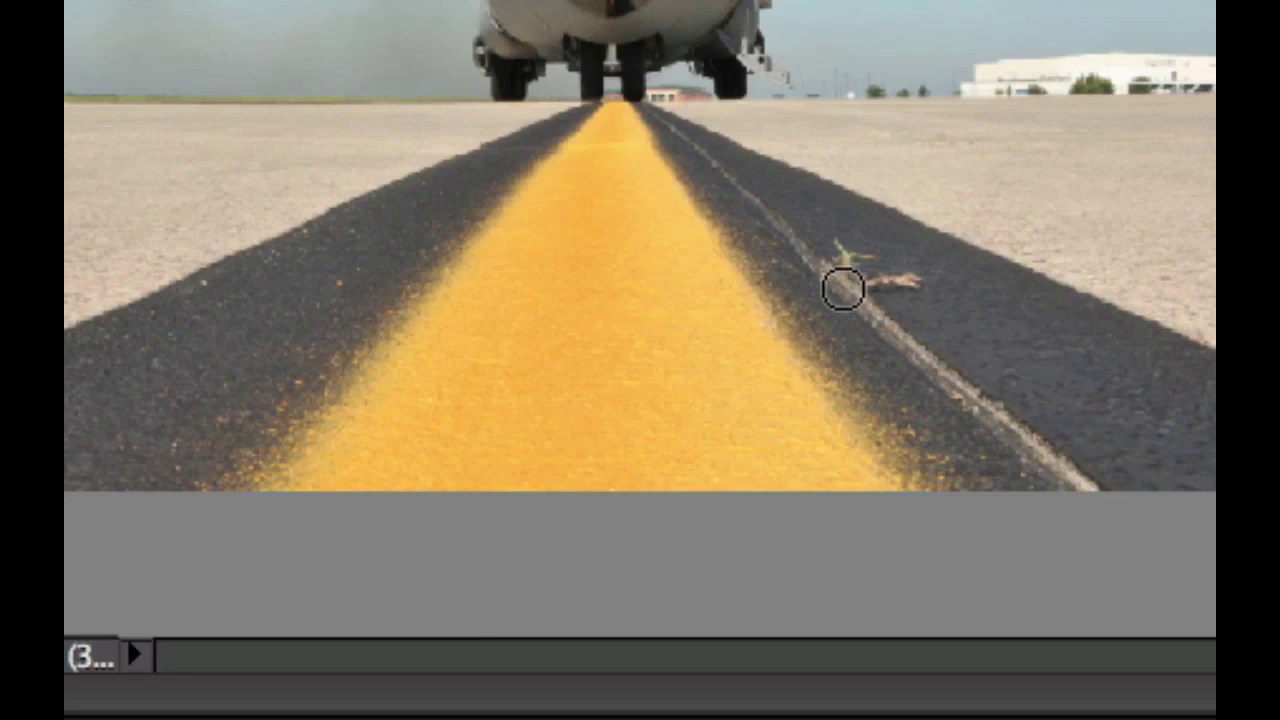